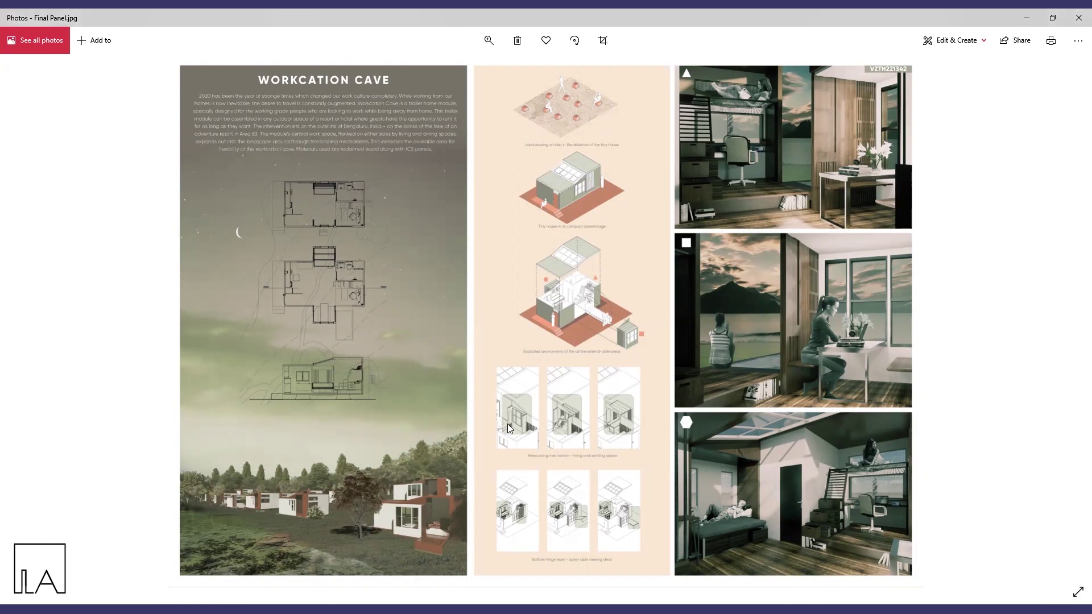
View the colour palette image, then return to the final panel image
key(Left)
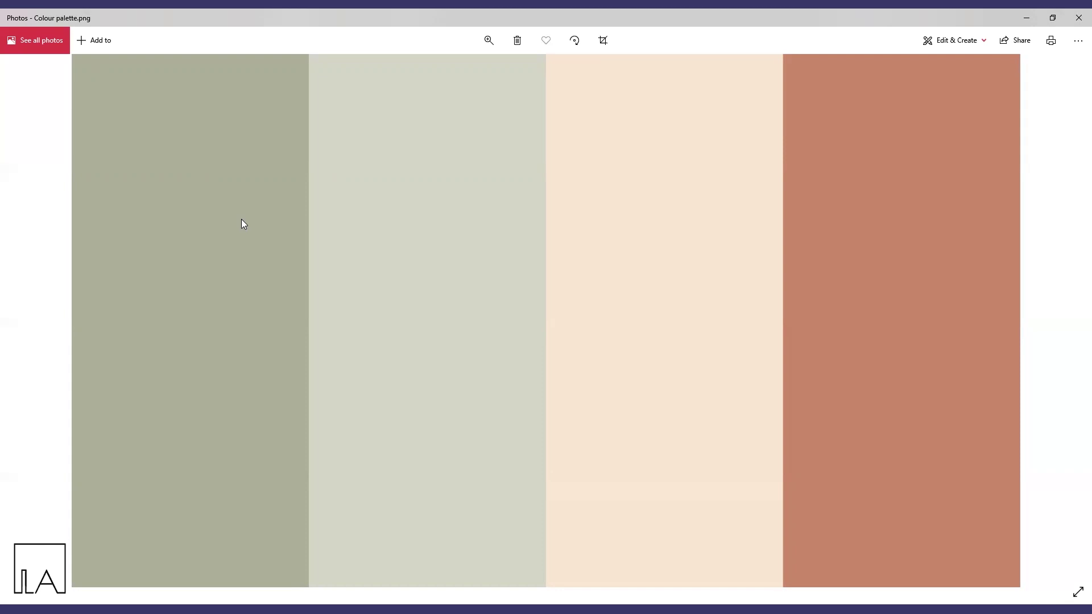
key(Right)
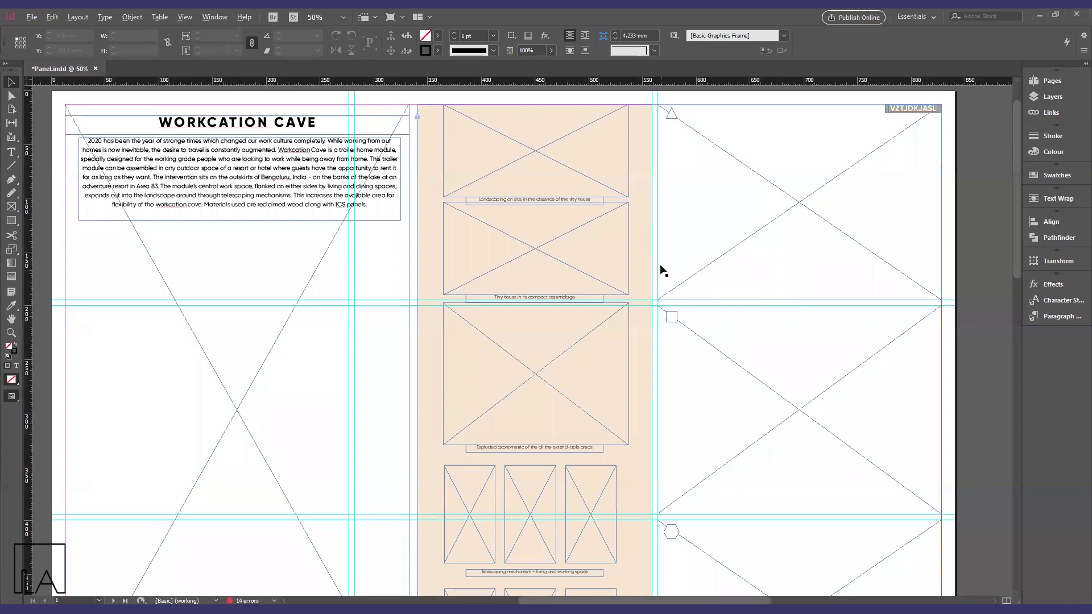
Switch to the Panel.indd layout in InDesign and examine its overall grid, description text and large image frames
key(ctrl+minus)
key(ctrl+minus)
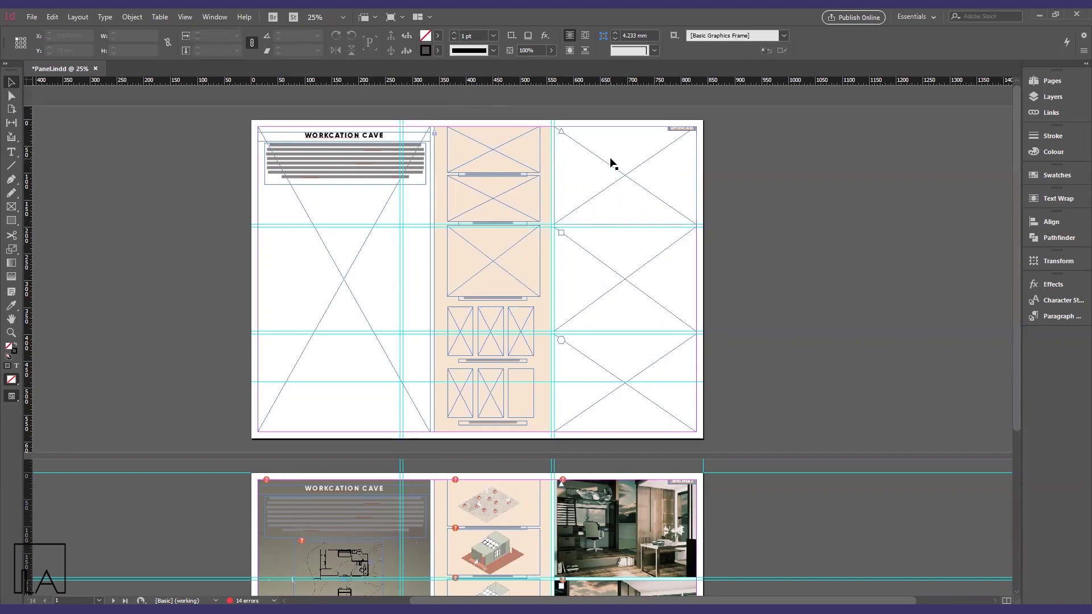
scroll(330, 113, up, 1)
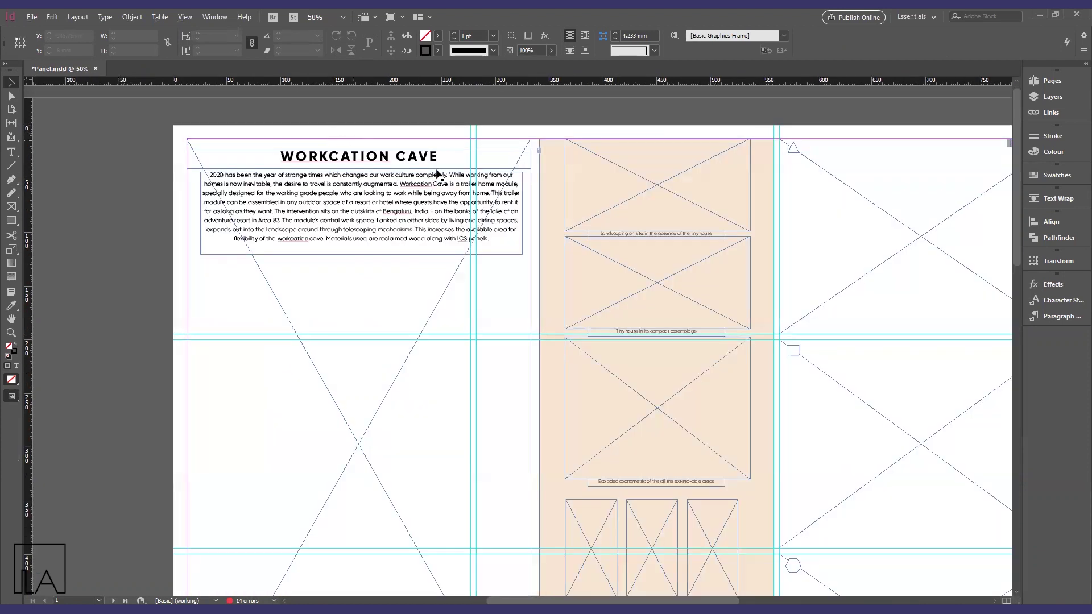
scroll(286, 322, right, 5)
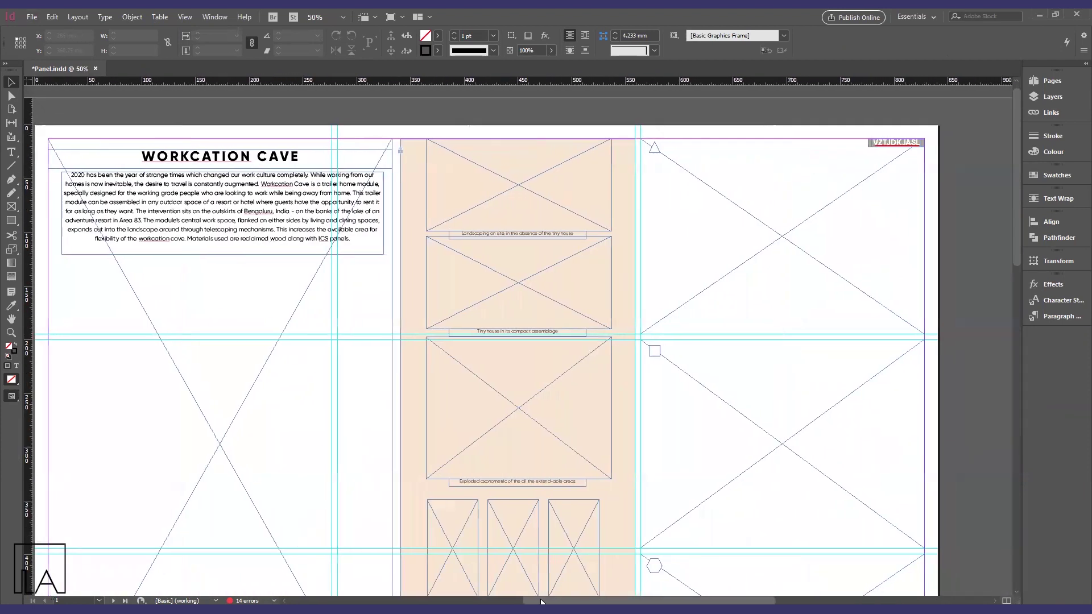
click(224, 196)
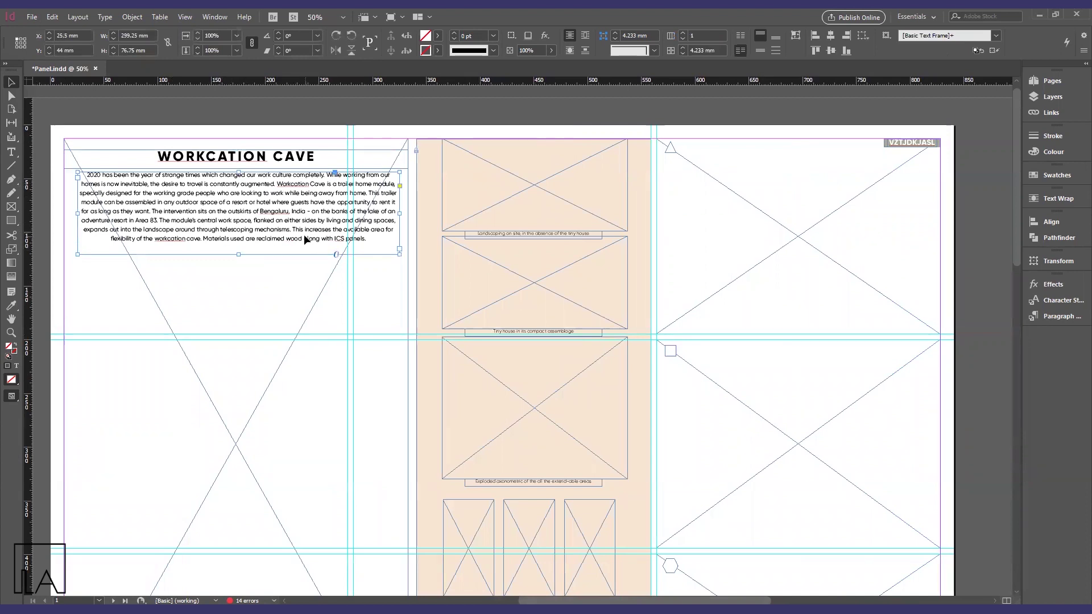
click(765, 279)
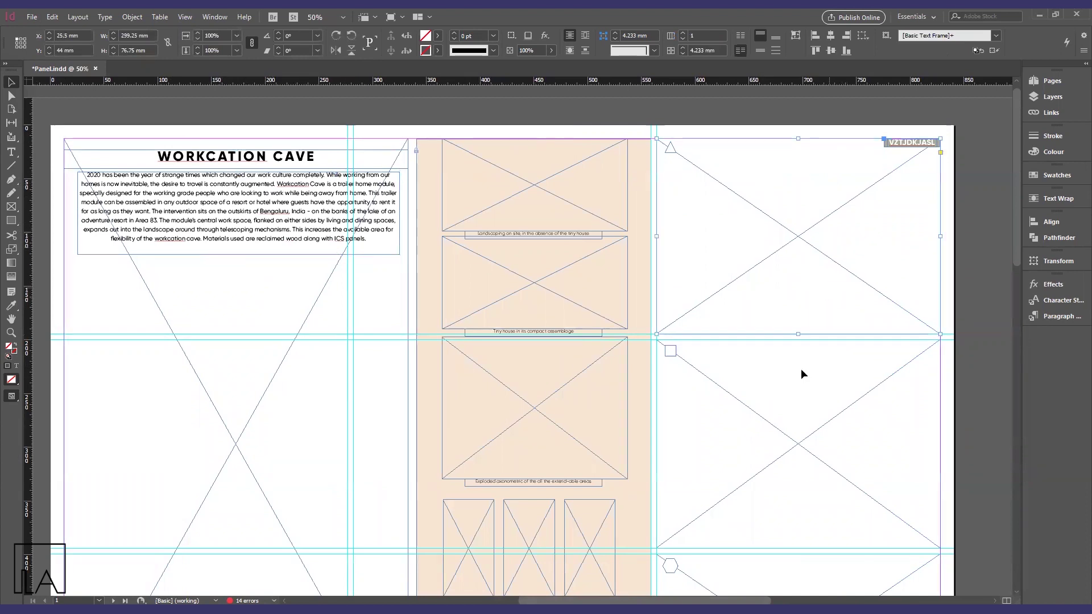
click(812, 581)
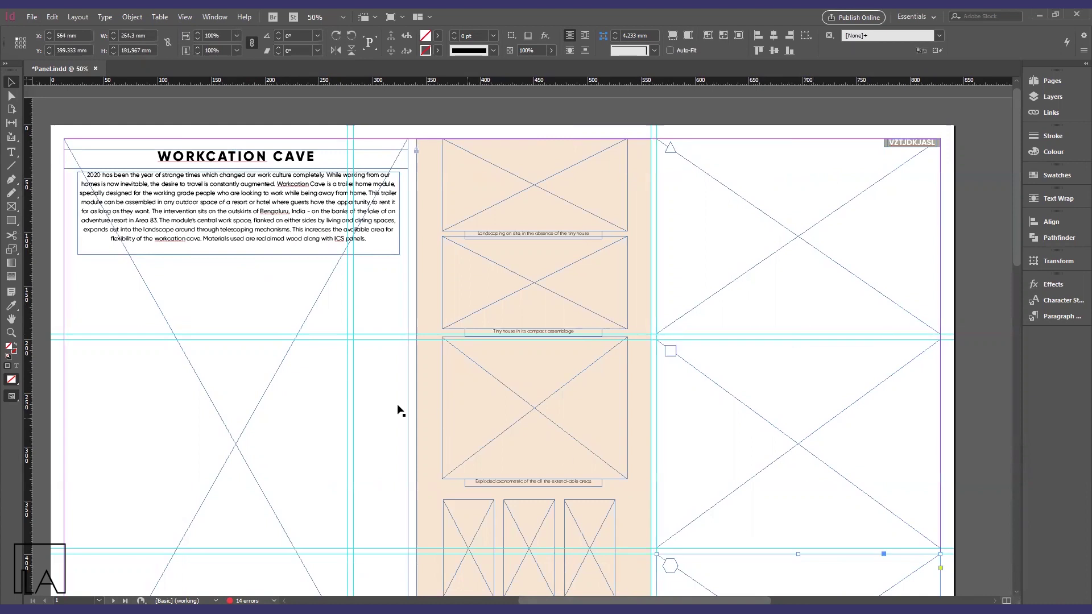
click(272, 331)
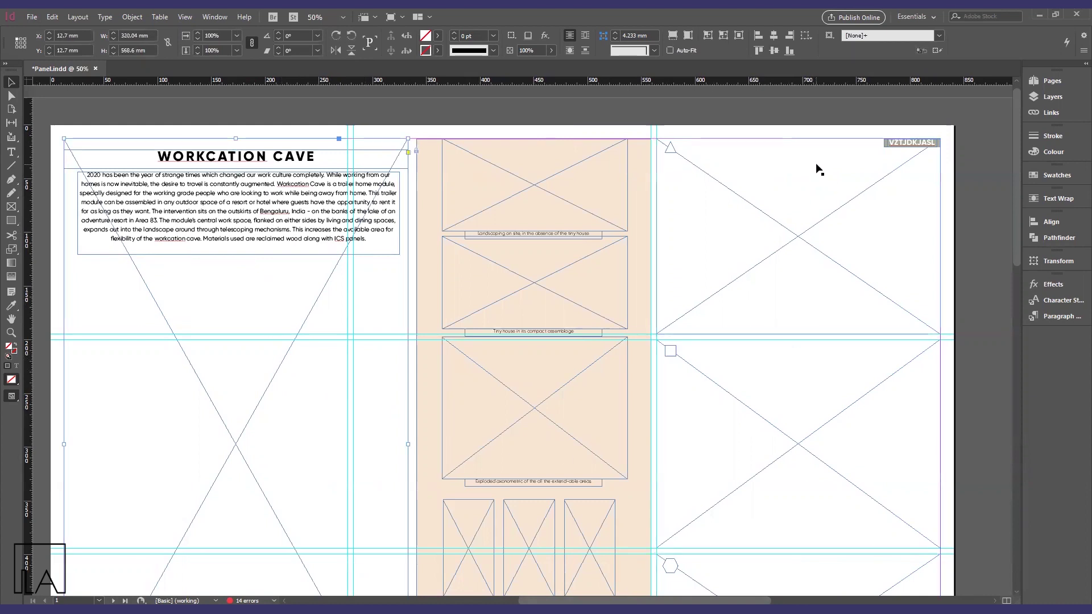
Inspect the WORKCATION CAVE title frame, the description text frame and the tall background image frame behind them
click(219, 159)
click(245, 193)
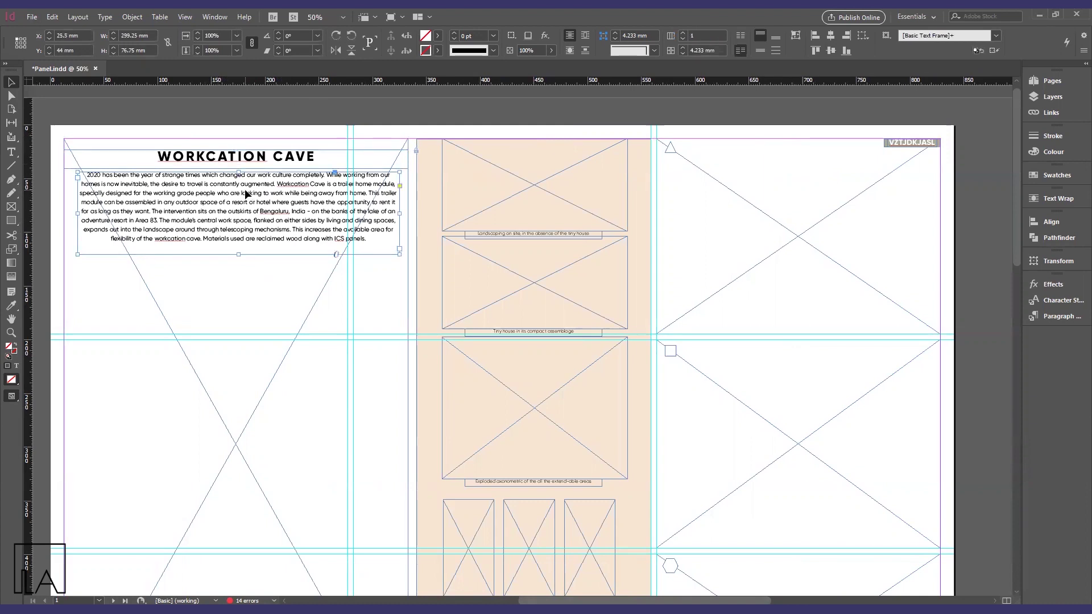
click(983, 160)
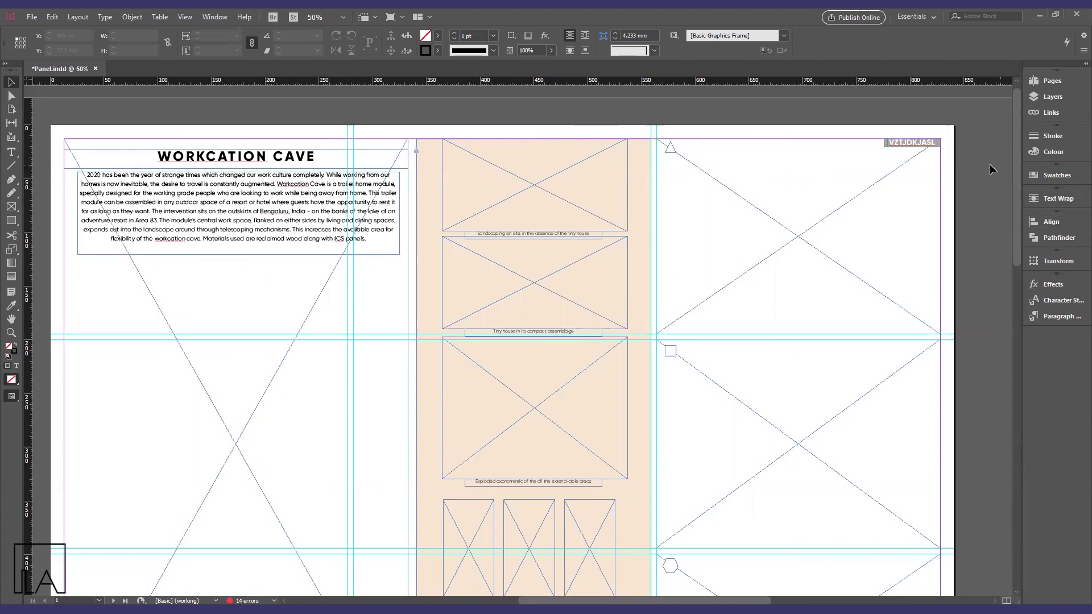
click(263, 204)
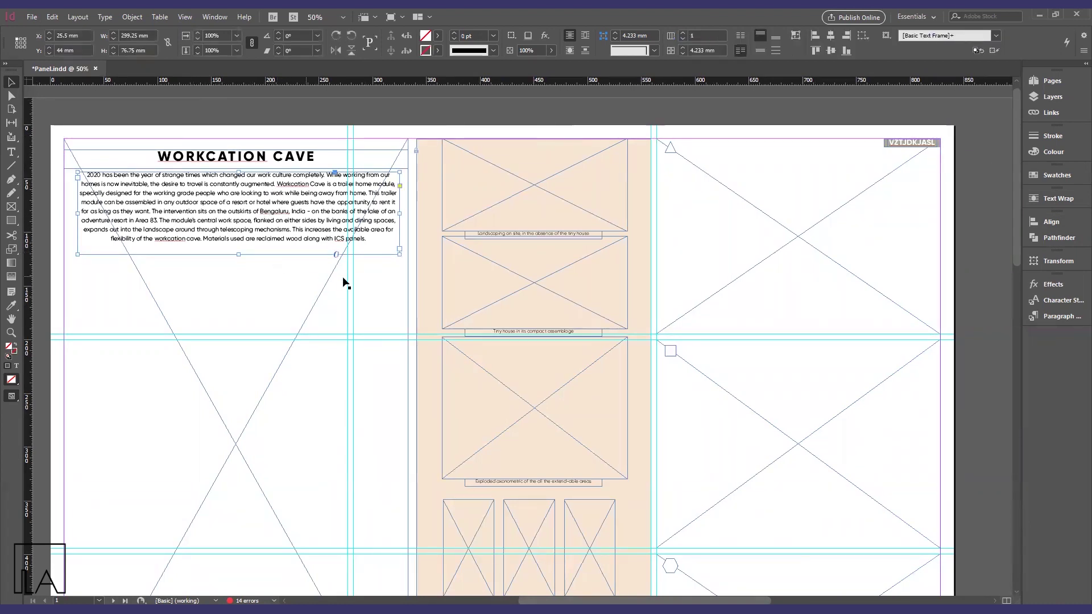
click(263, 162)
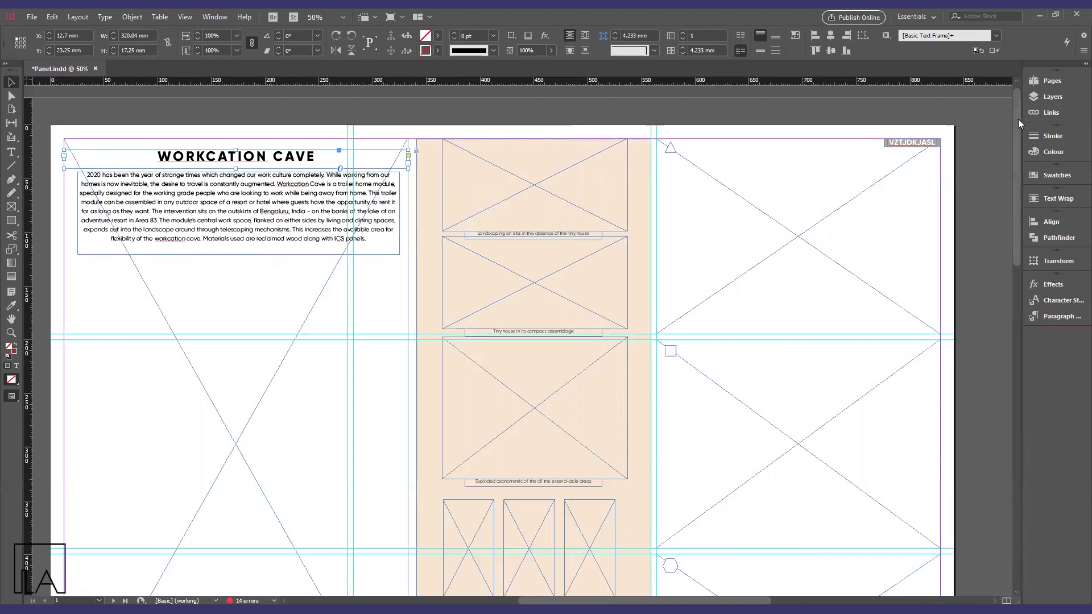
scroll(311, 373, down, 1)
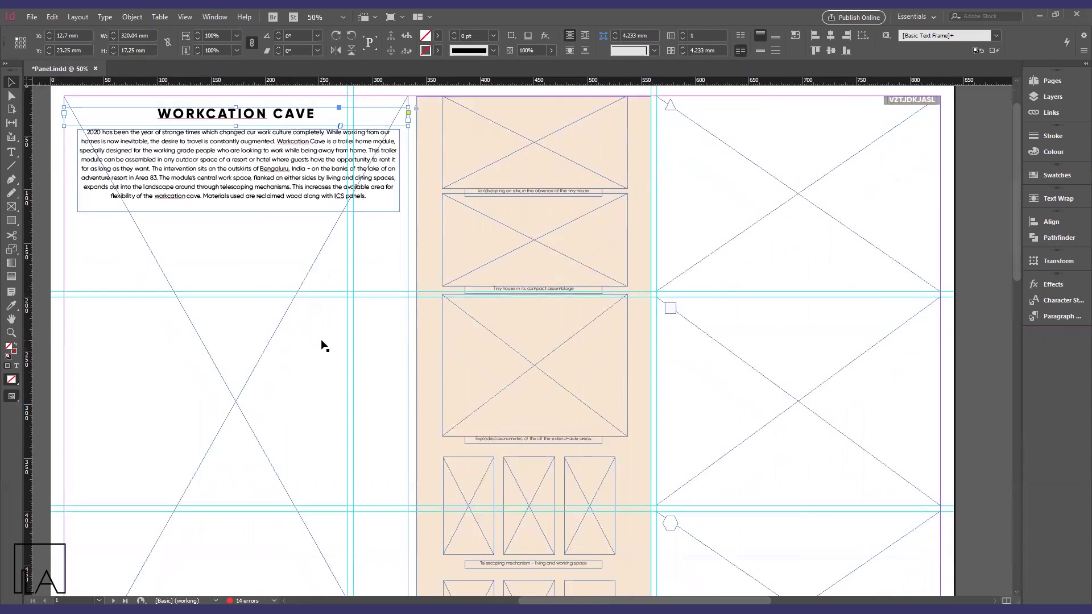
click(280, 101)
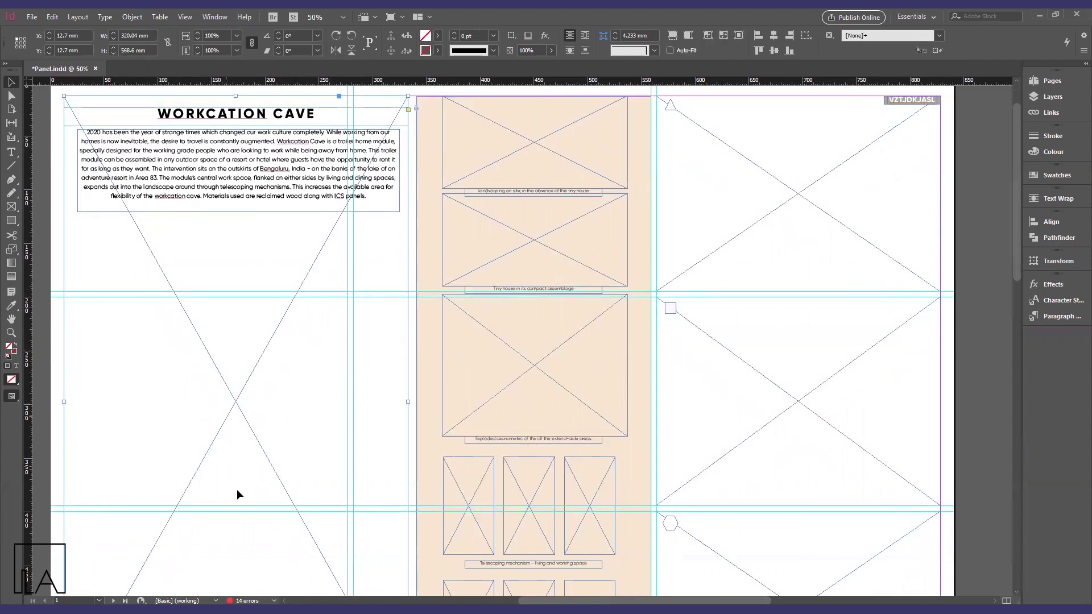
Open the Renders folder in File Explorer and view interior render 1 and its edited version 3.1
mouse_move(325, 610)
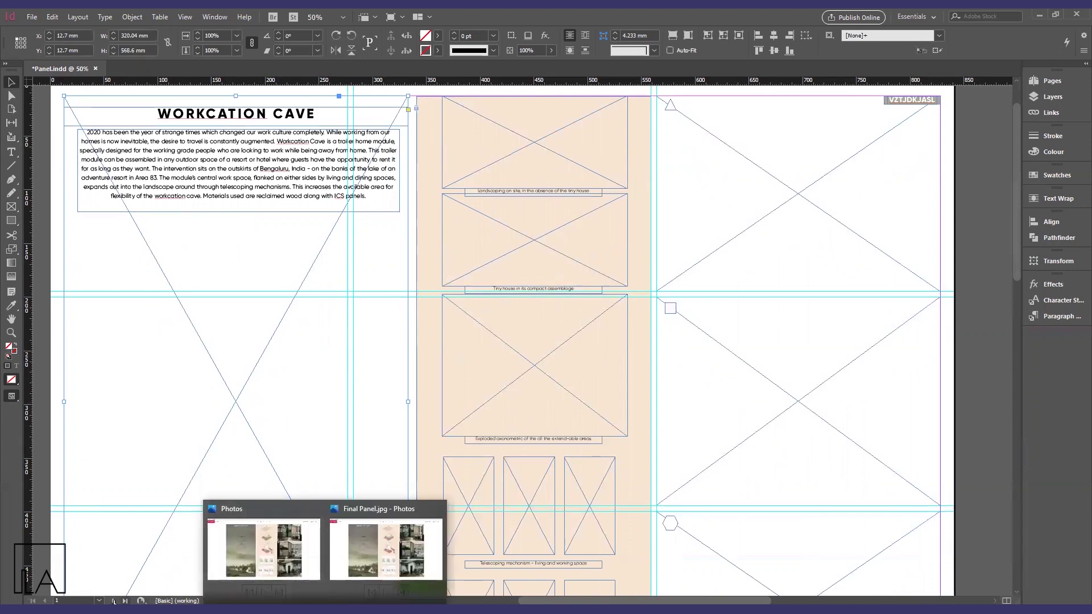
mouse_move(94, 609)
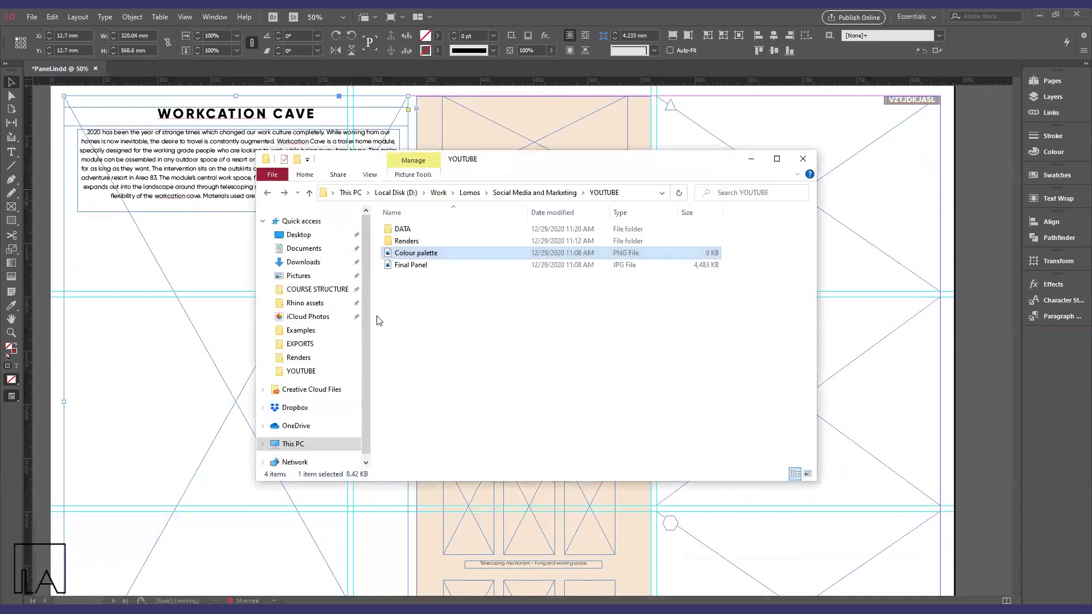
double_click(416, 241)
double_click(473, 247)
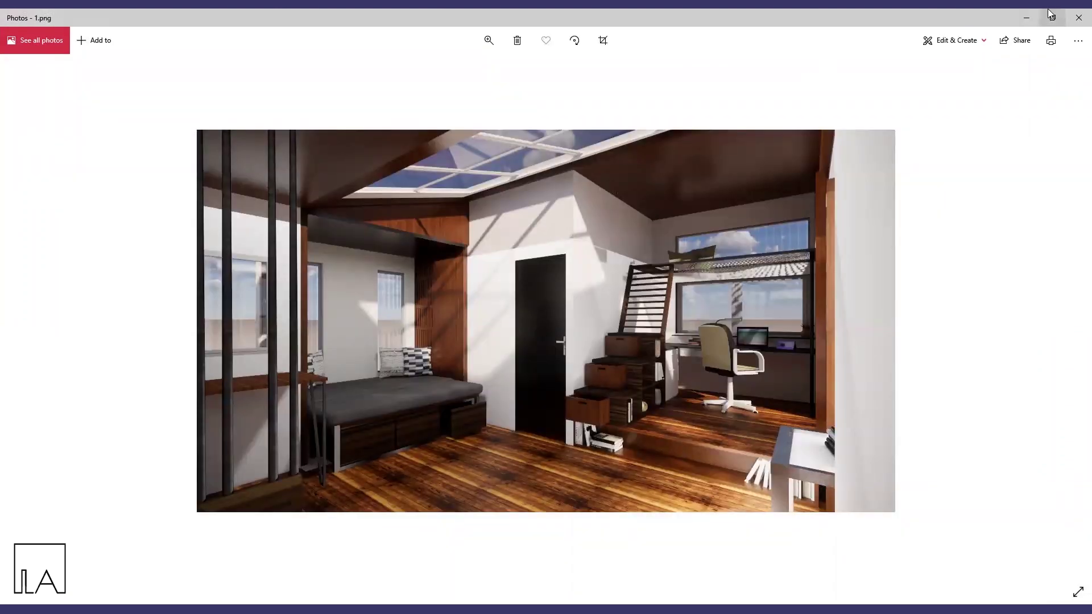
click(1027, 18)
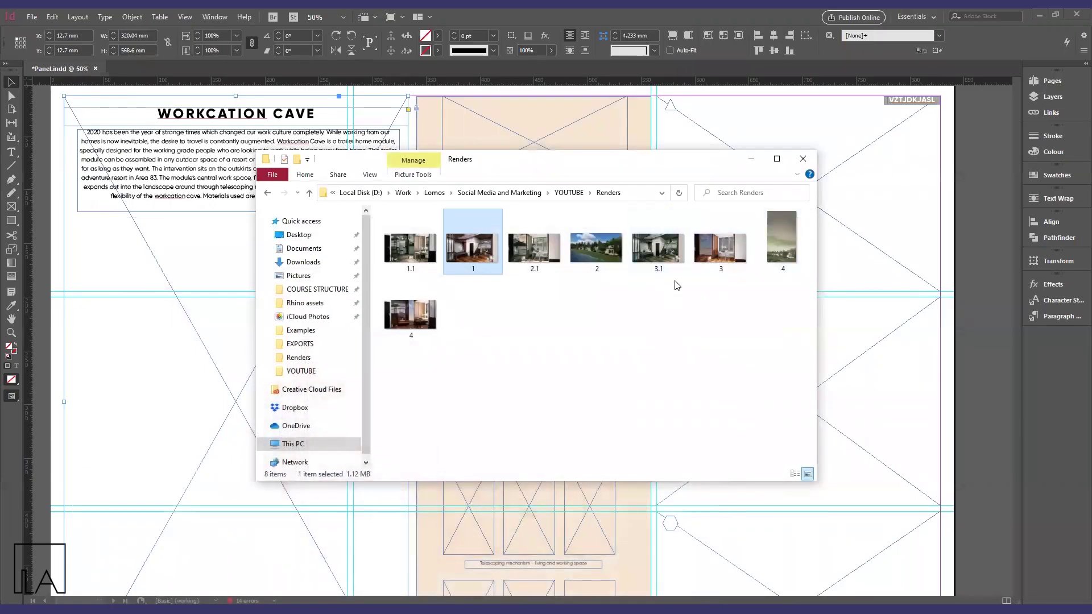
double_click(660, 250)
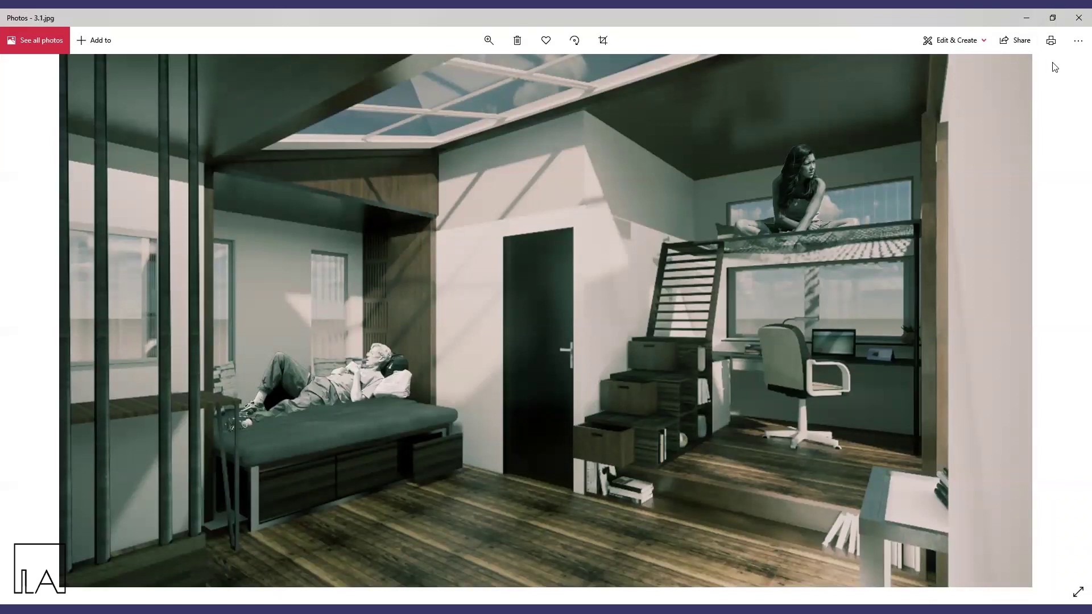
click(1026, 17)
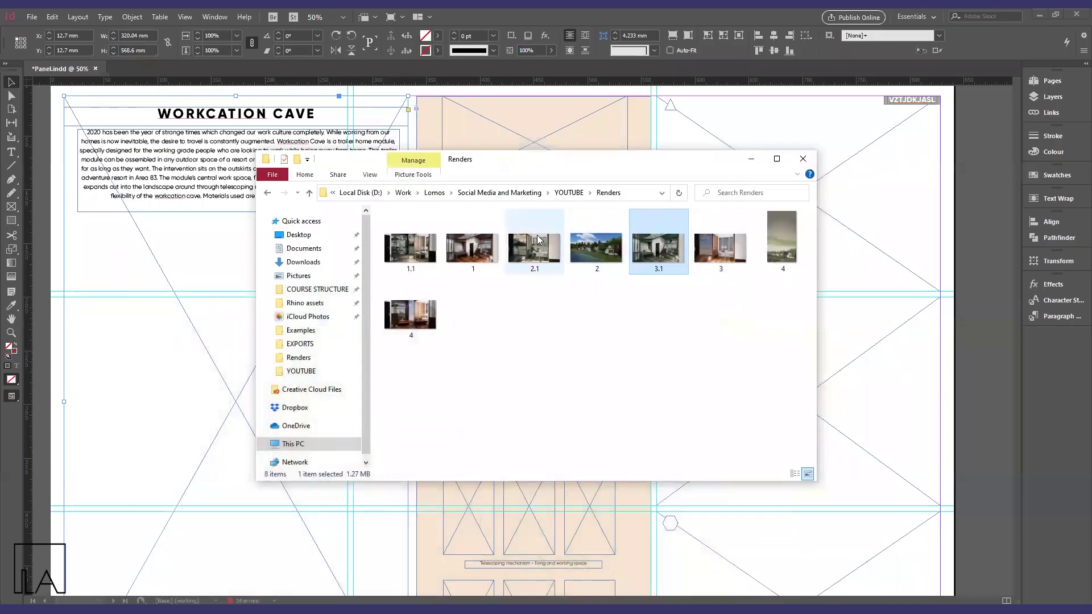
View the exterior lakeside render 2 and the portrait night-sky render 4 from the Renders folder
click(606, 253)
double_click(604, 253)
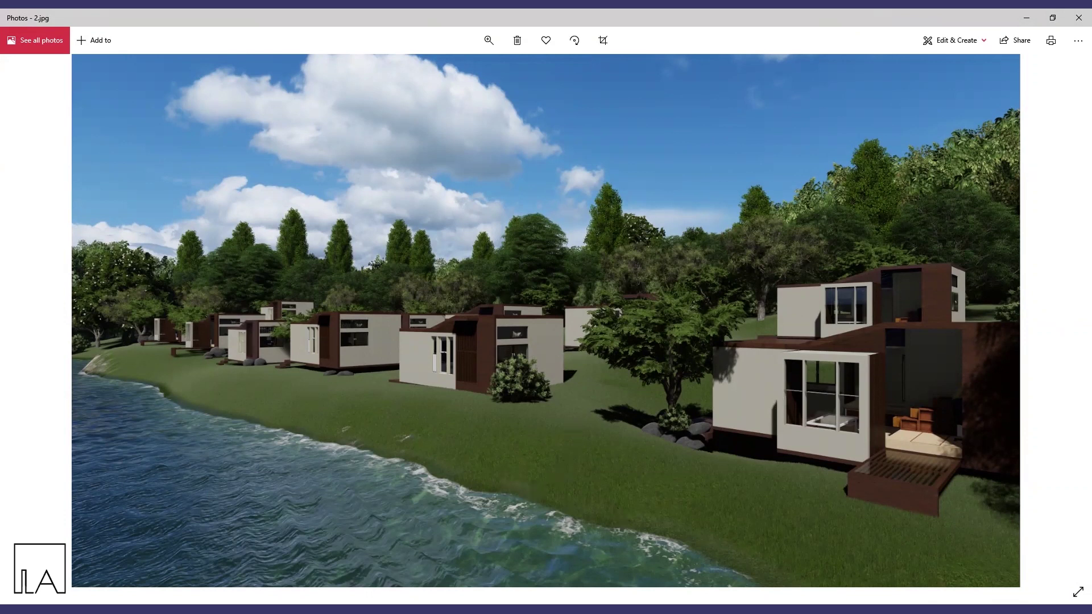
key(alt+Tab)
click(782, 238)
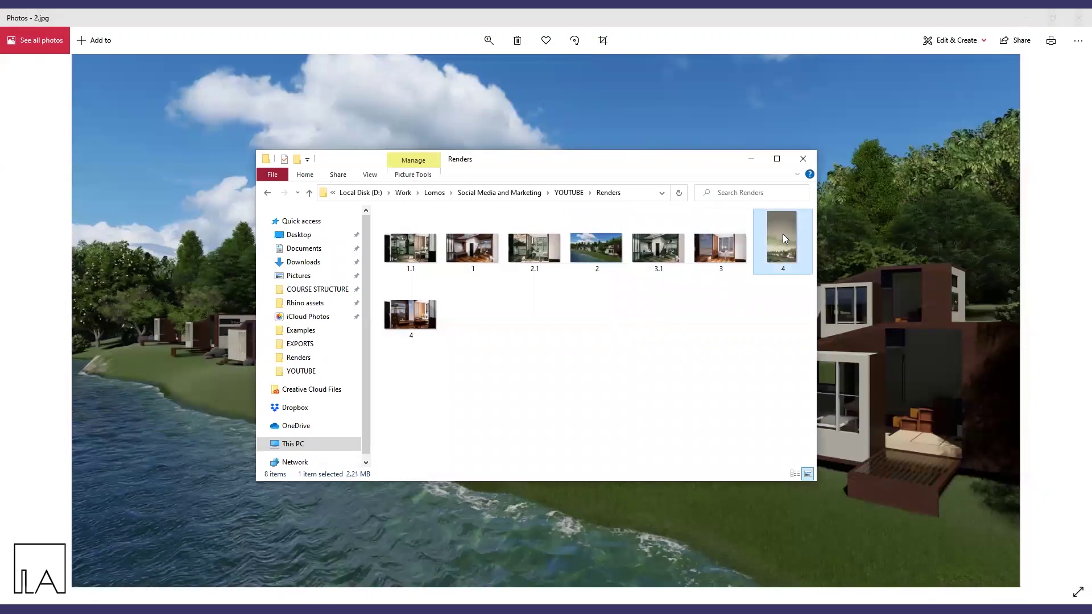
double_click(783, 238)
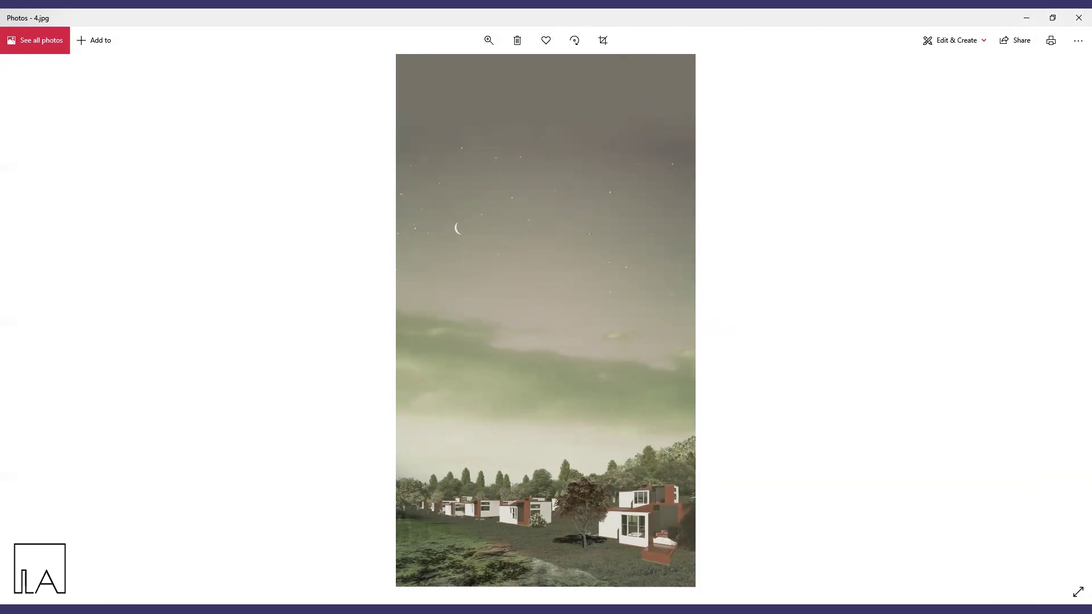
Review the Final Panel image in Photos and return to the InDesign layout
mouse_move(307, 609)
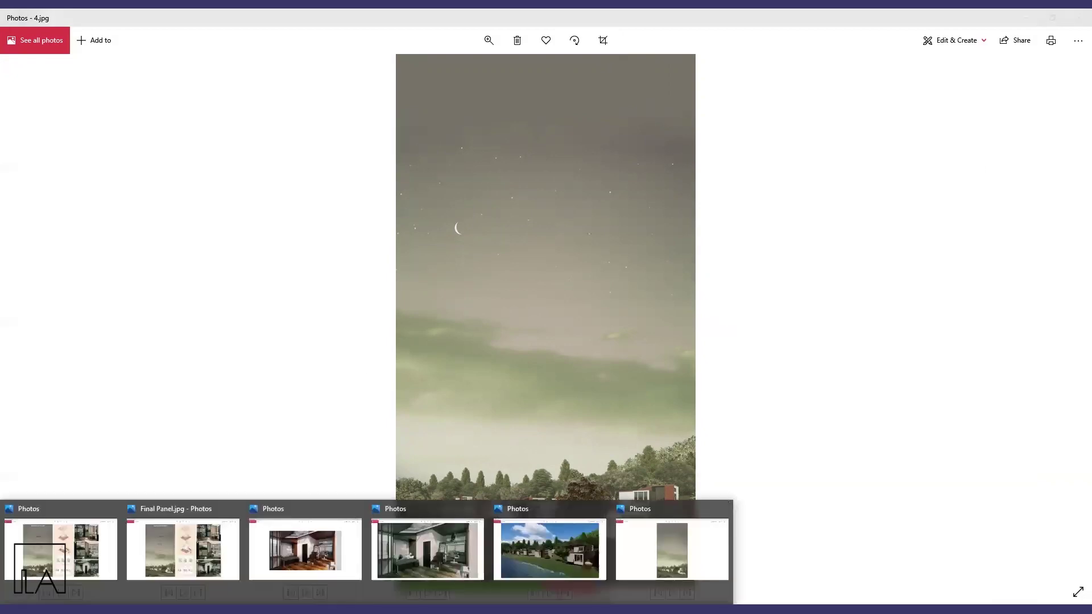
click(79, 566)
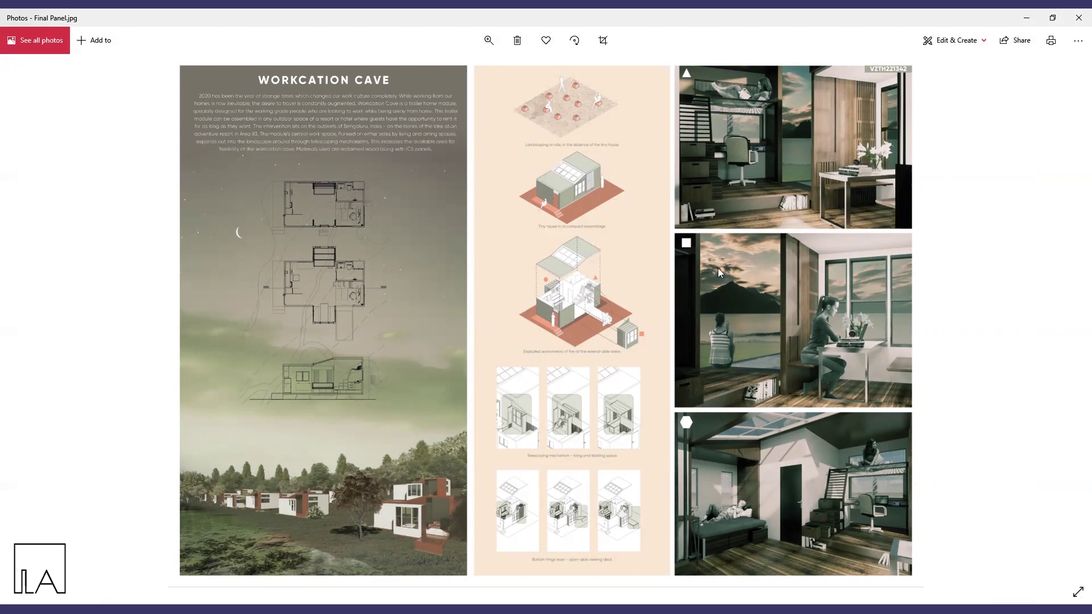
click(1025, 20)
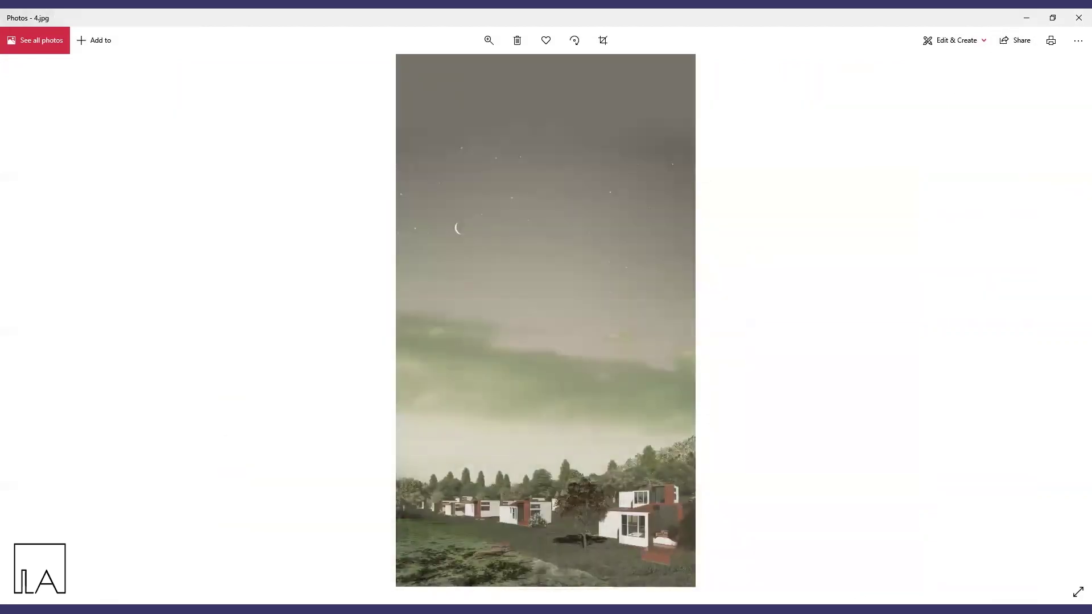
click(1027, 18)
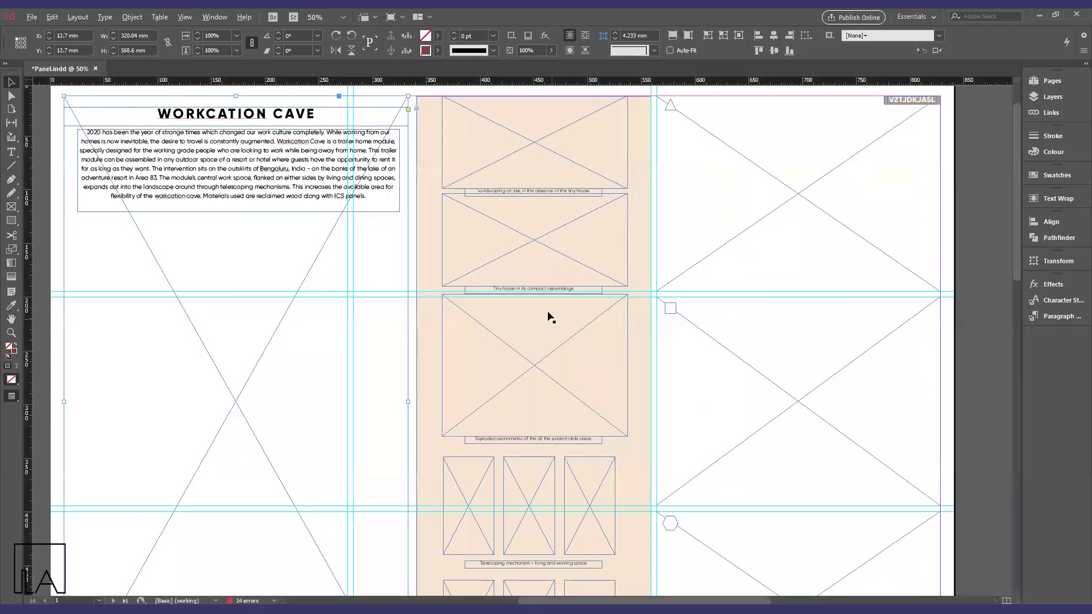
Inspect the three large placeholder frames for the axonometric drawings in the peach middle column
key(ctrl+minus)
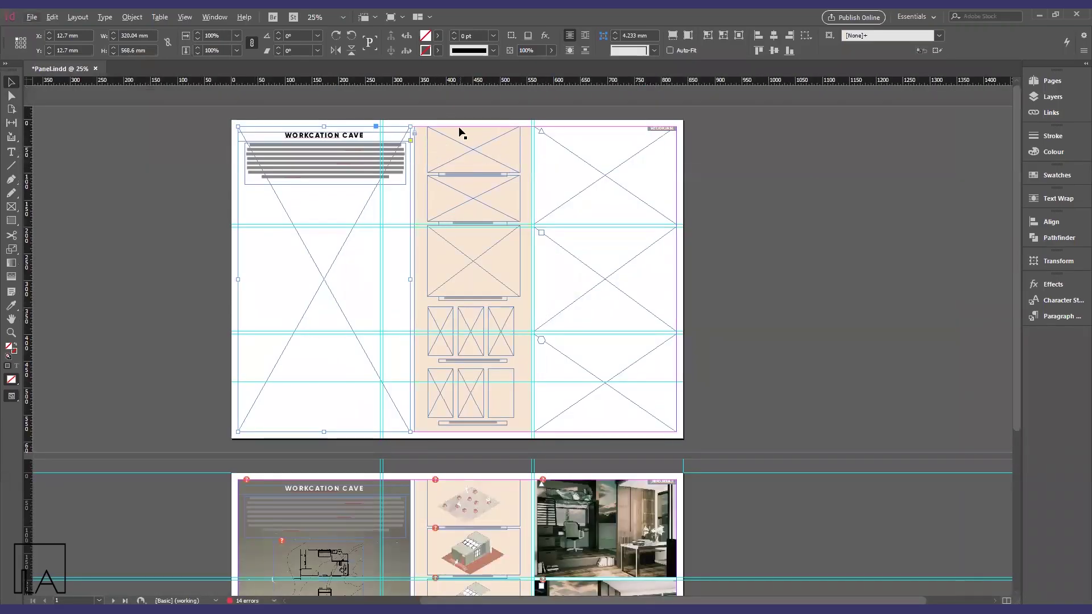
key(ctrl+equal)
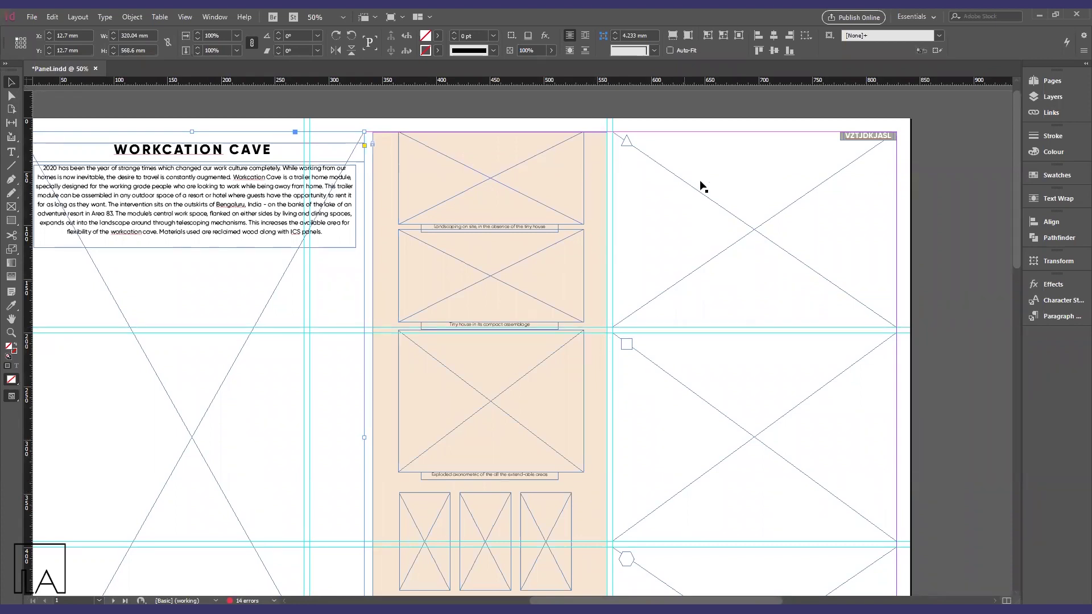
click(491, 174)
click(498, 284)
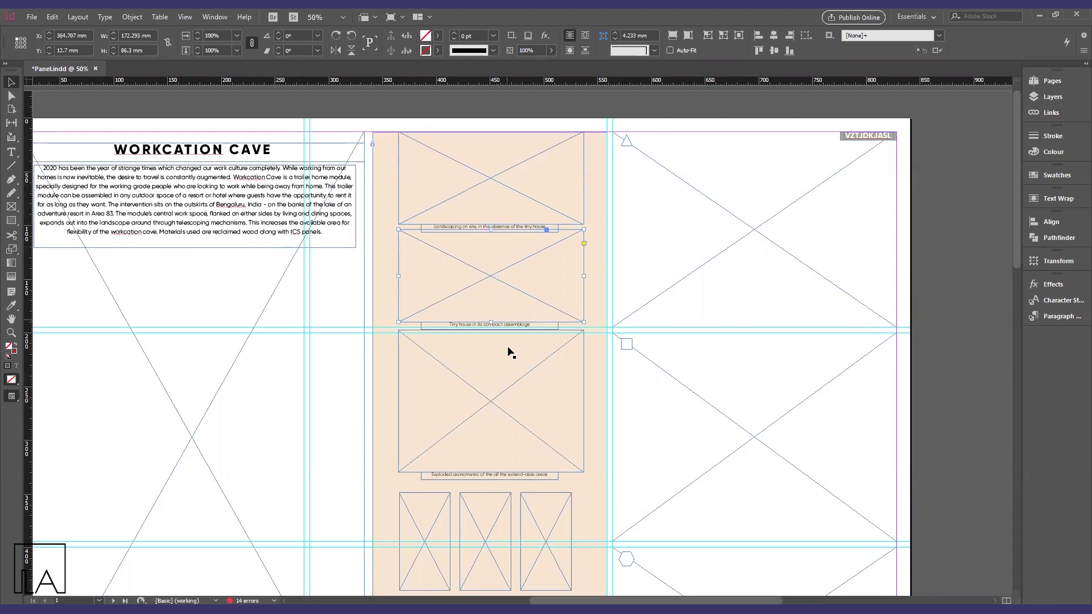
click(493, 402)
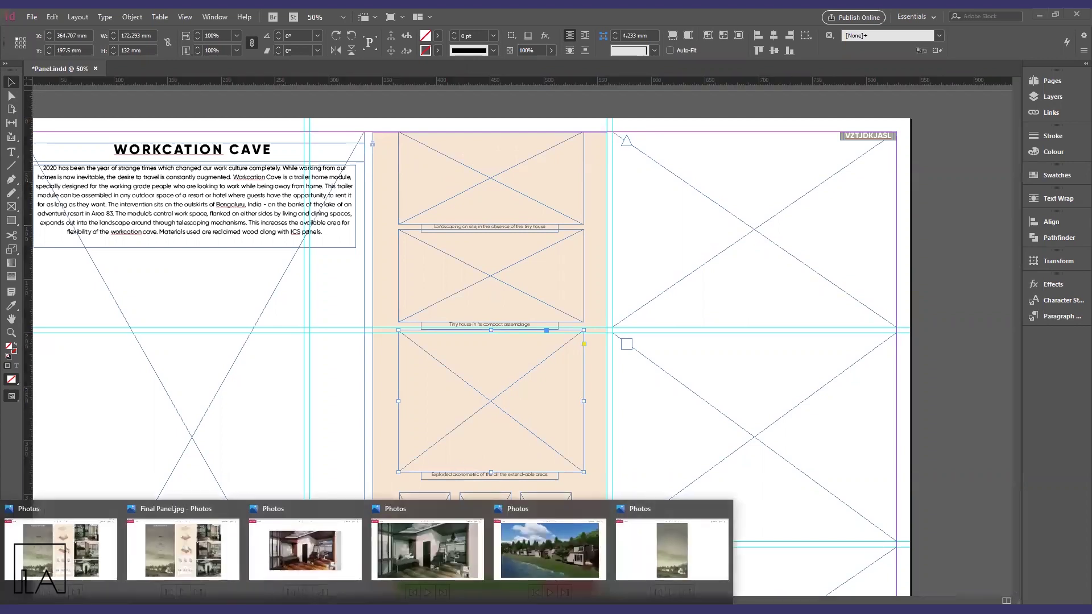
Switch to the Final Panel image in Photos, examine the exploded axonometric up close and restore the full-panel view
click(185, 546)
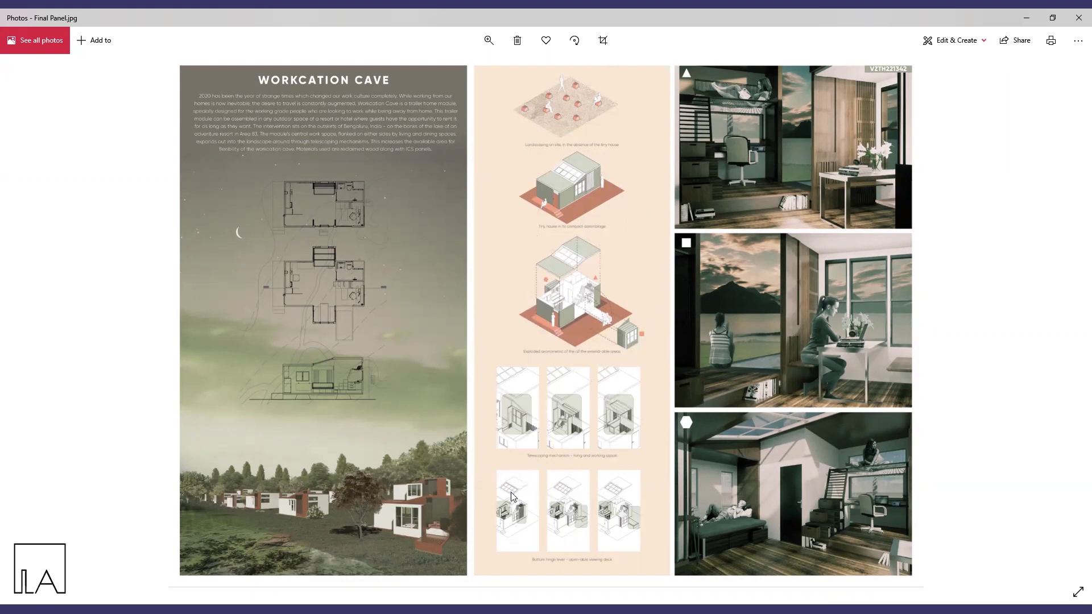
click(489, 40)
drag(439, 70, 490, 71)
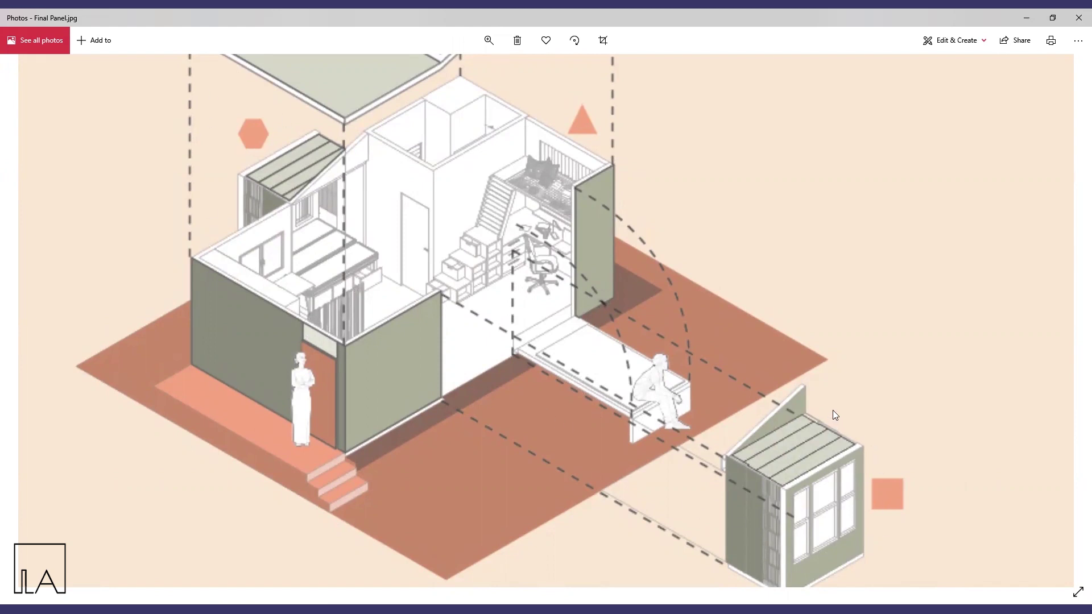
click(488, 41)
drag(481, 80, 415, 81)
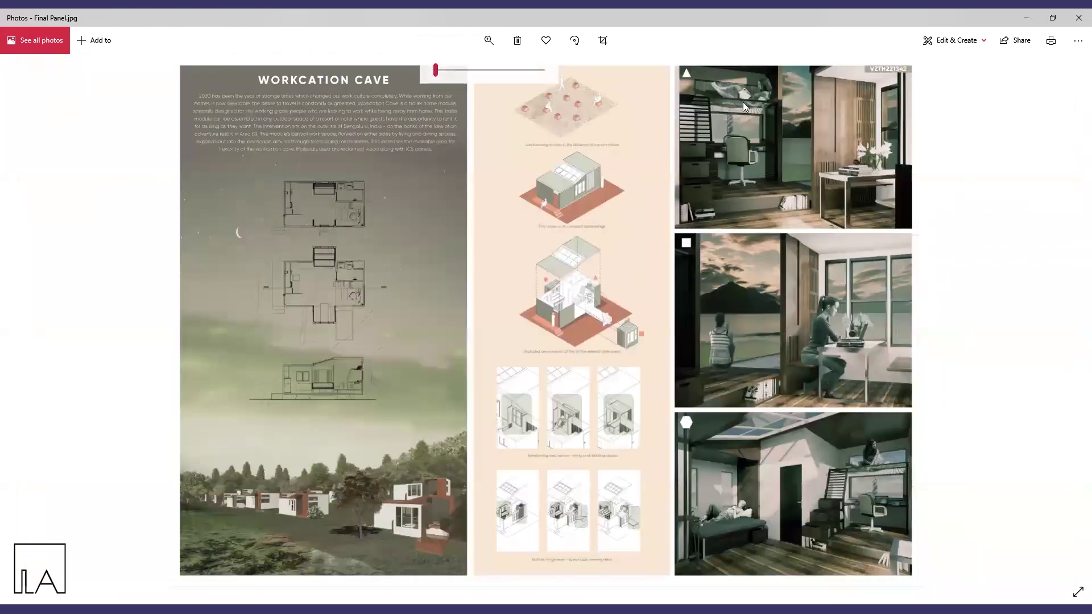
Examine the exploded axonometric's shape markers up close and compare its triangle marker with the matching interior render in the Final Panel image
click(490, 43)
drag(438, 74, 475, 71)
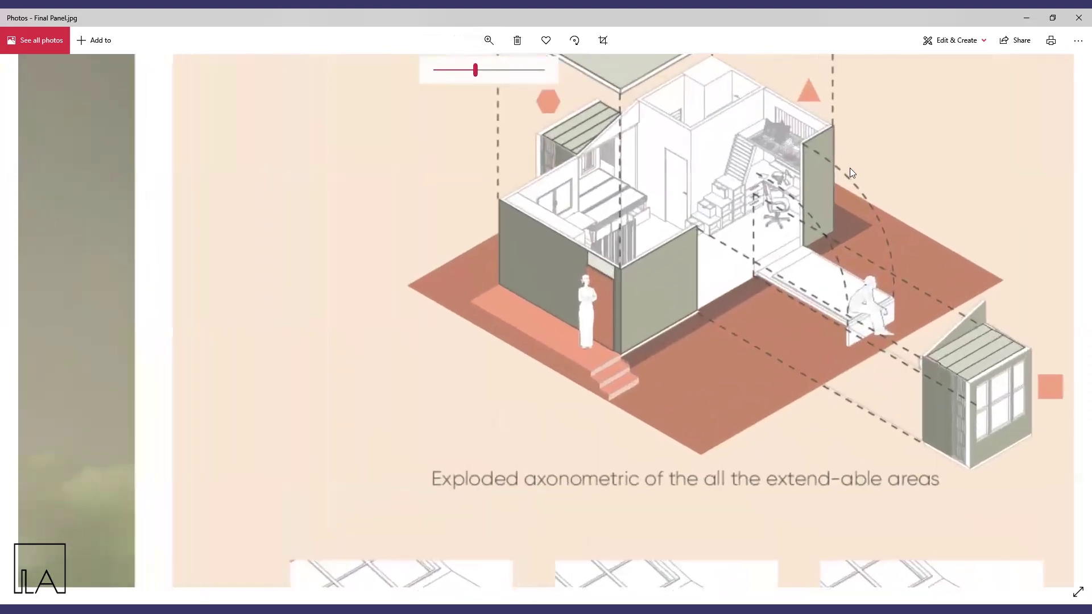
drag(850, 168, 602, 296)
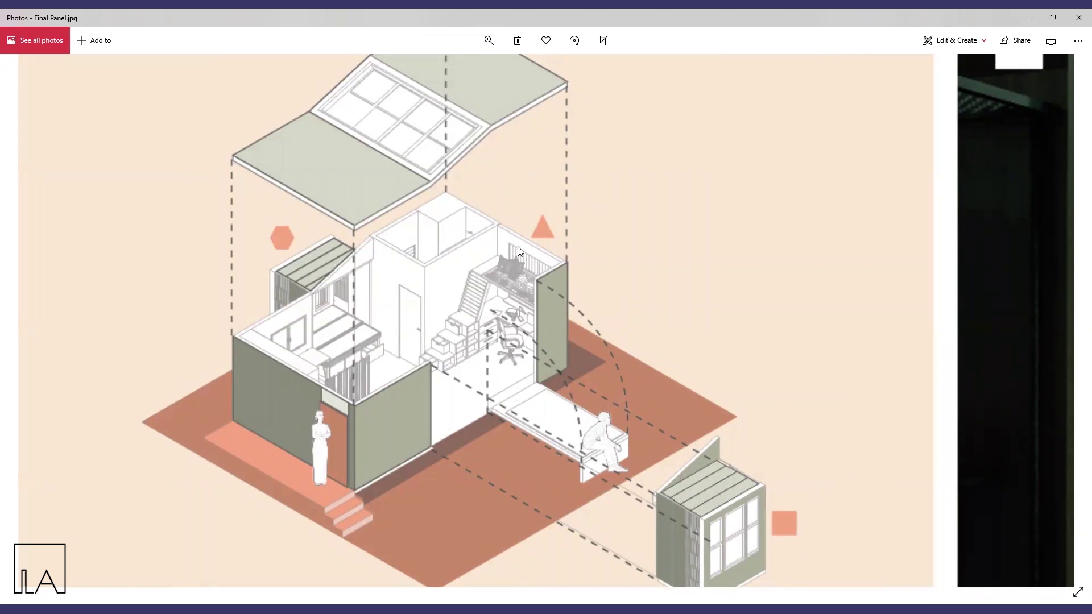
drag(775, 217, 467, 476)
scroll(754, 281, up, 5)
scroll(626, 497, up, 5)
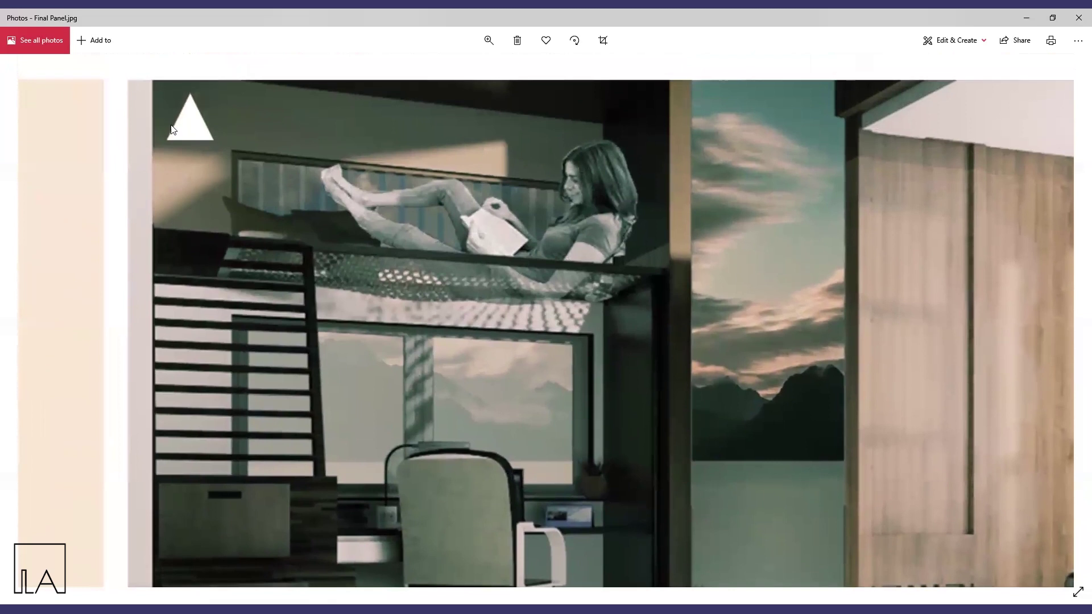
Match the square marker on the exploded axonometric to its lakeside render, restore the full-panel view and return to the InDesign layout
click(488, 40)
drag(478, 74, 451, 73)
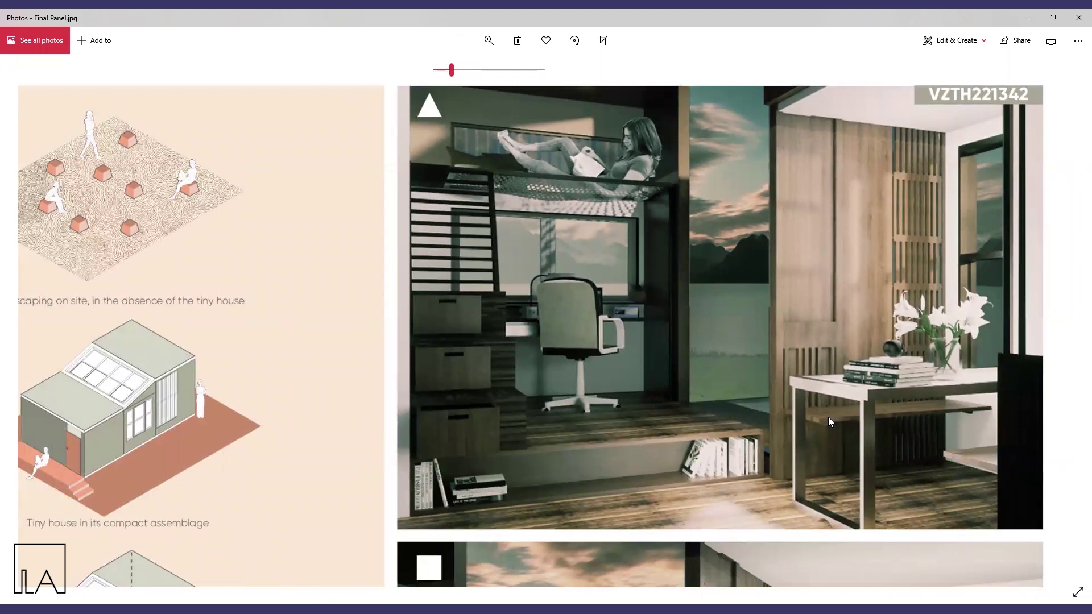
drag(400, 490, 601, 250)
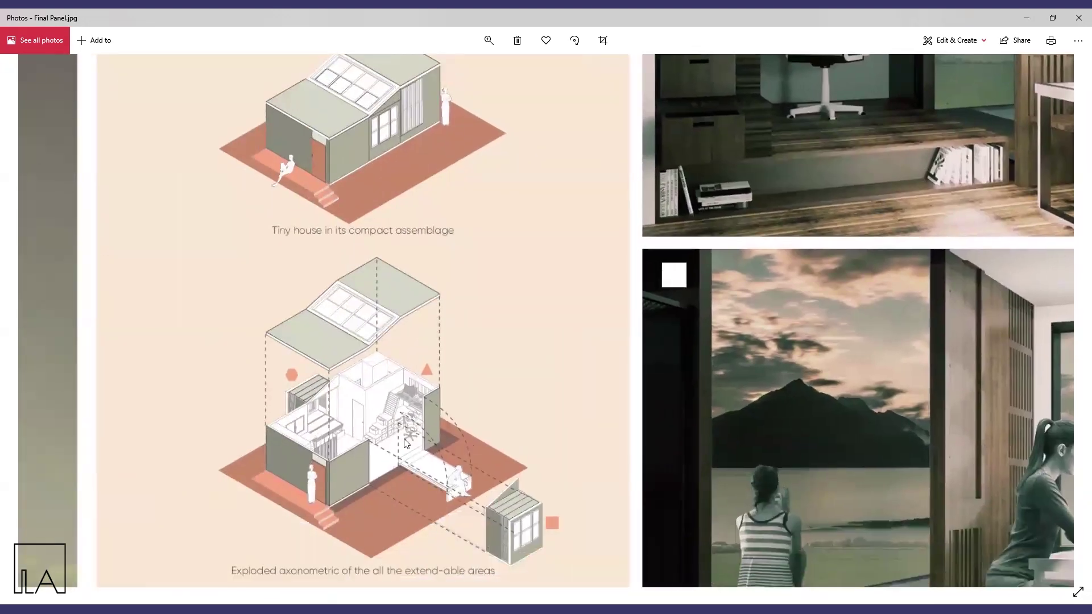
drag(804, 396, 553, 299)
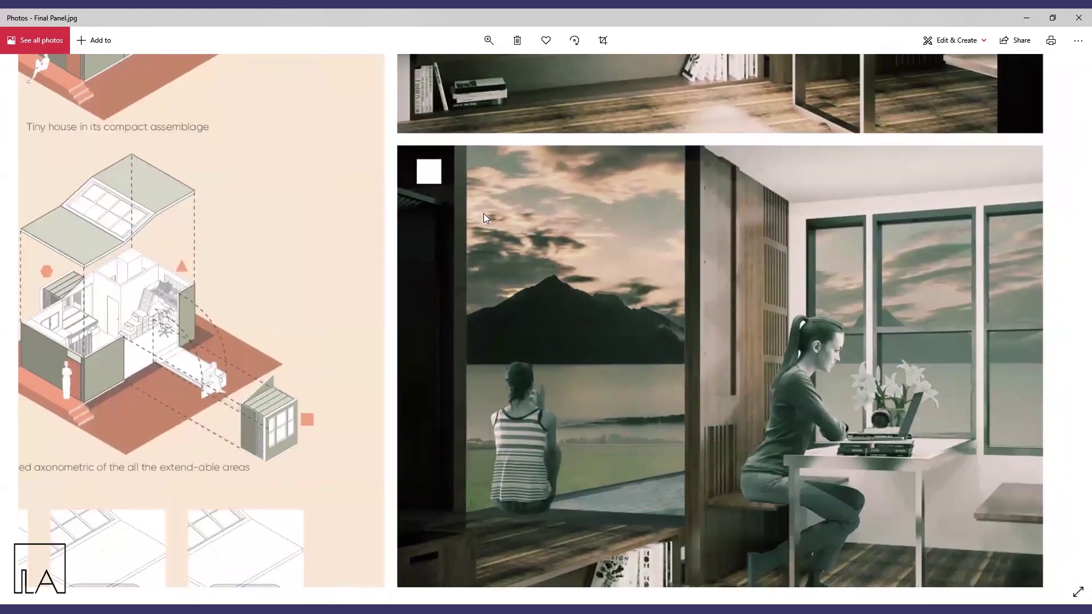
drag(384, 308, 501, 409)
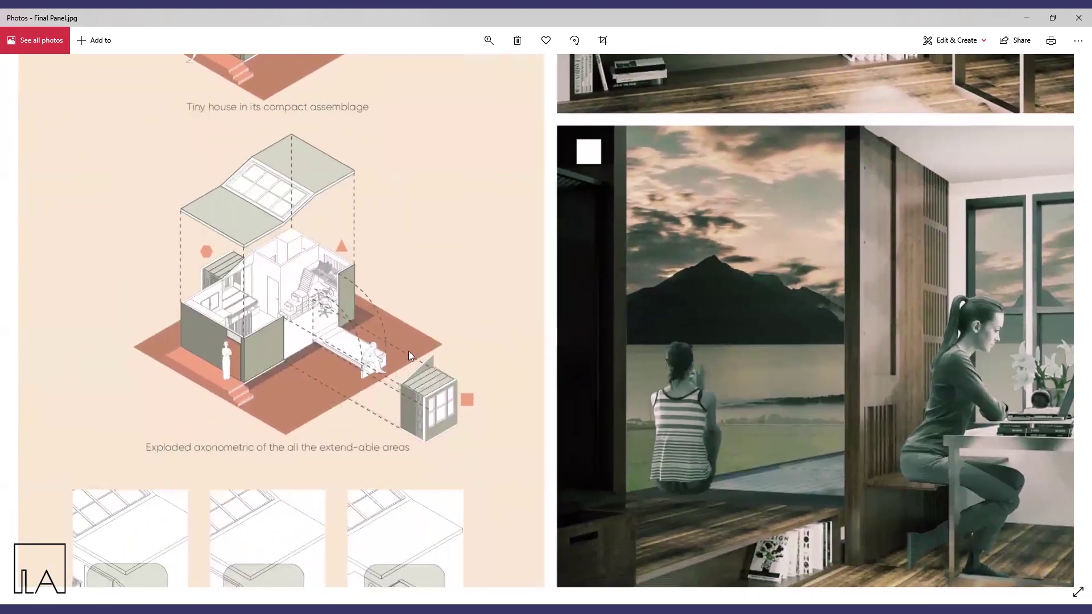
drag(779, 511, 557, 274)
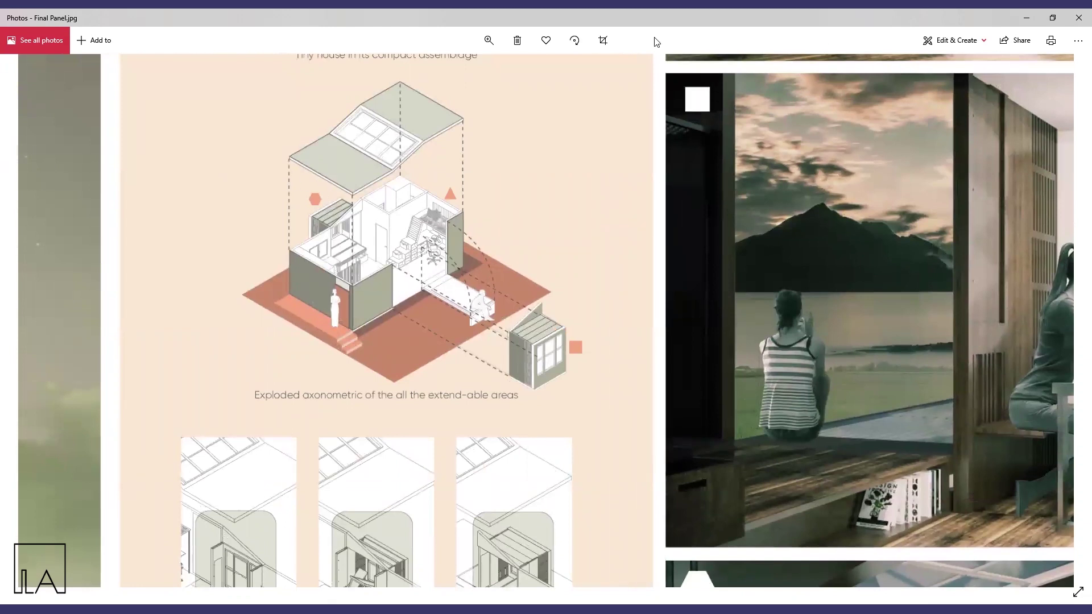
click(489, 40)
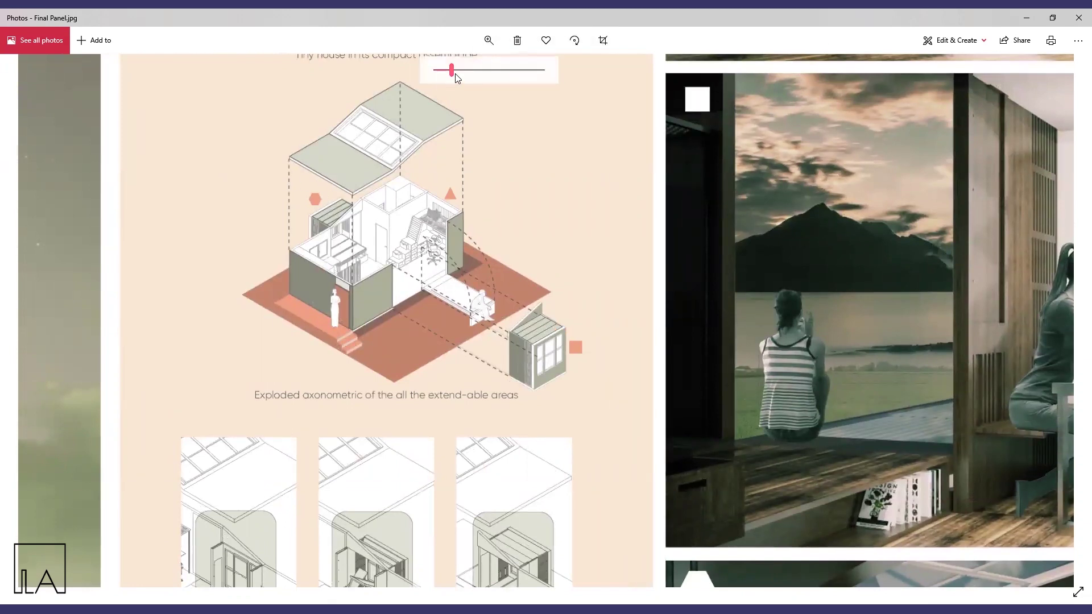
drag(451, 69, 434, 70)
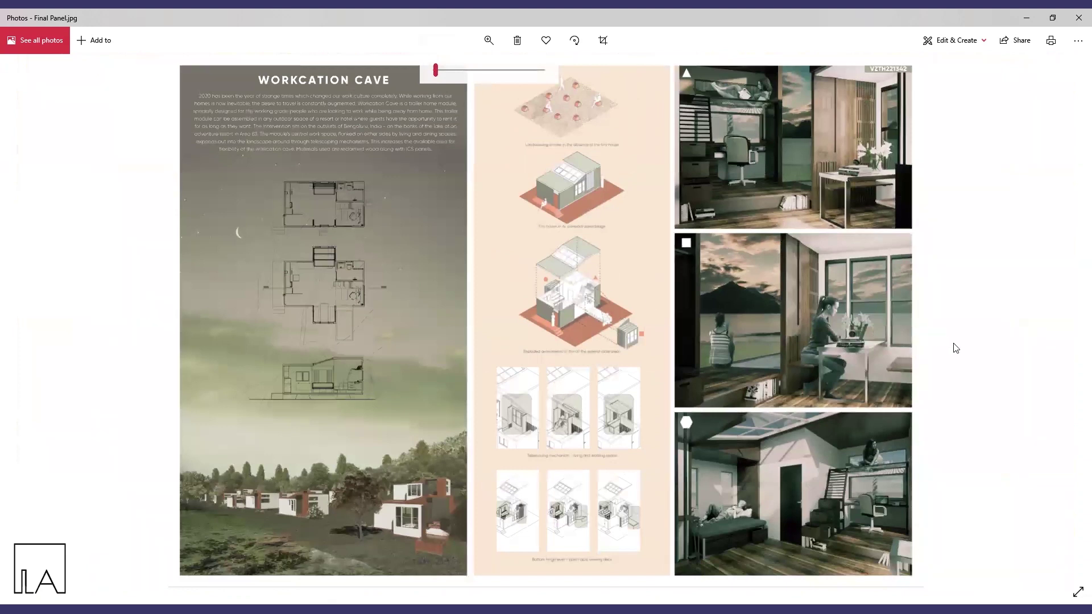
click(1027, 18)
Apply a [Registration] stroke to the three large render frames and the full-height frame behind the title text
click(761, 207)
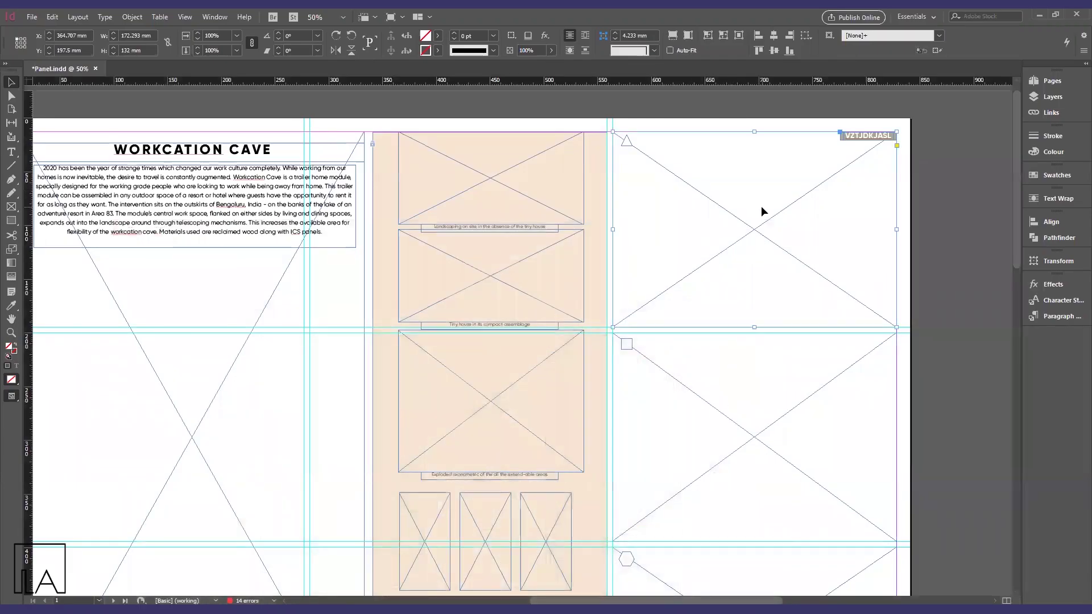
scroll(788, 359, down, 1)
click(751, 364)
scroll(747, 344, down, 2)
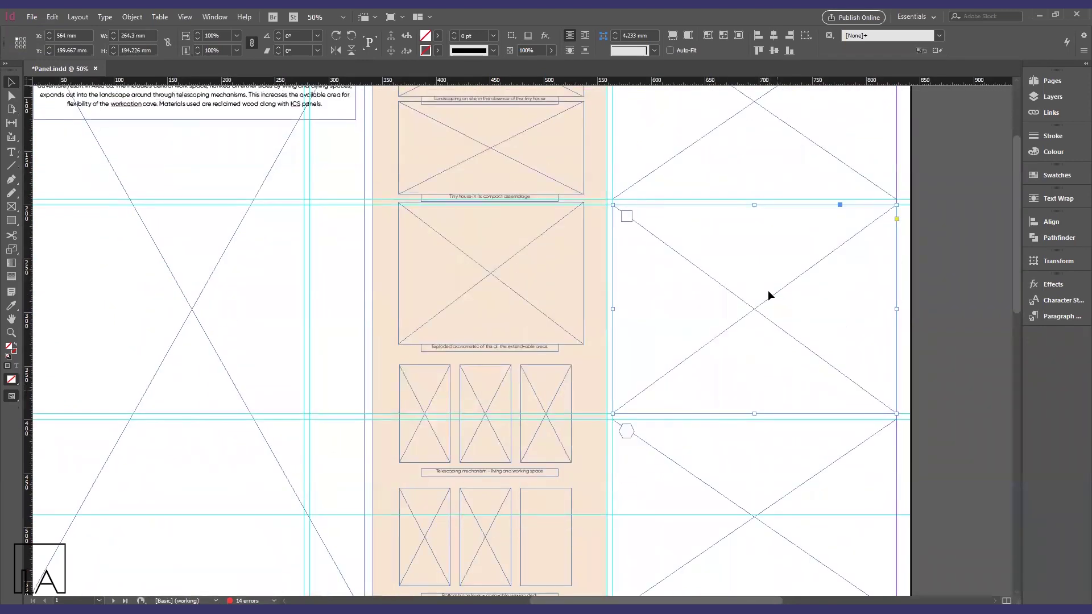
click(122, 370)
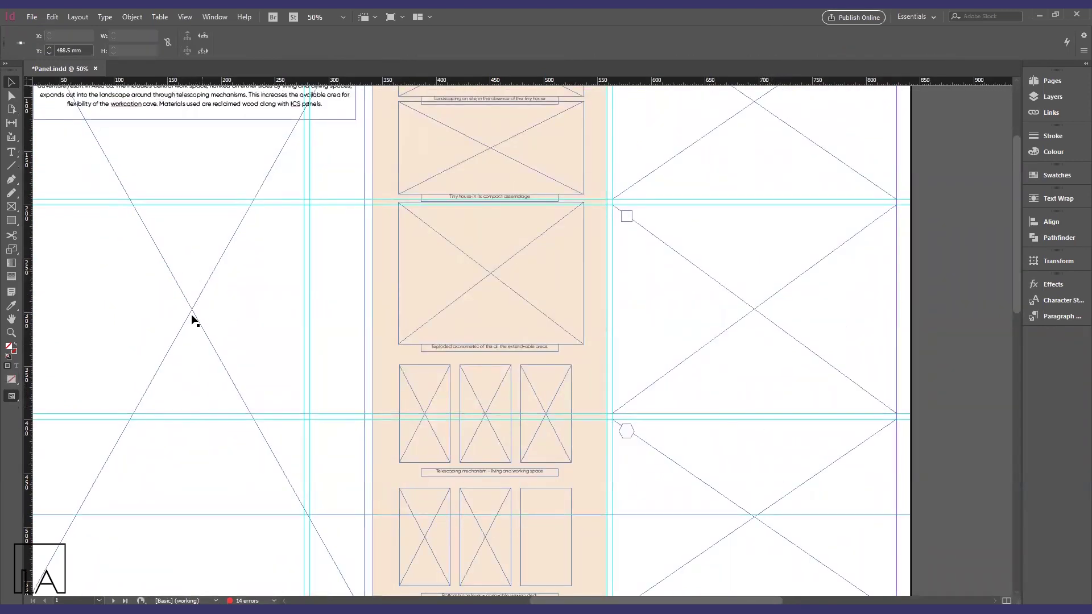
click(777, 144)
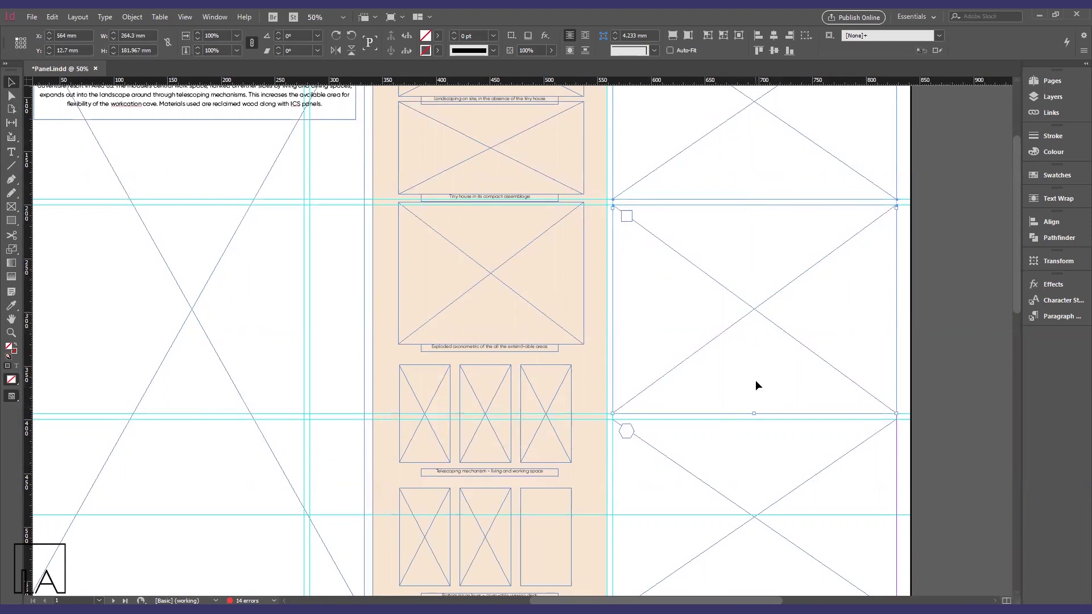
shift+click(758, 515)
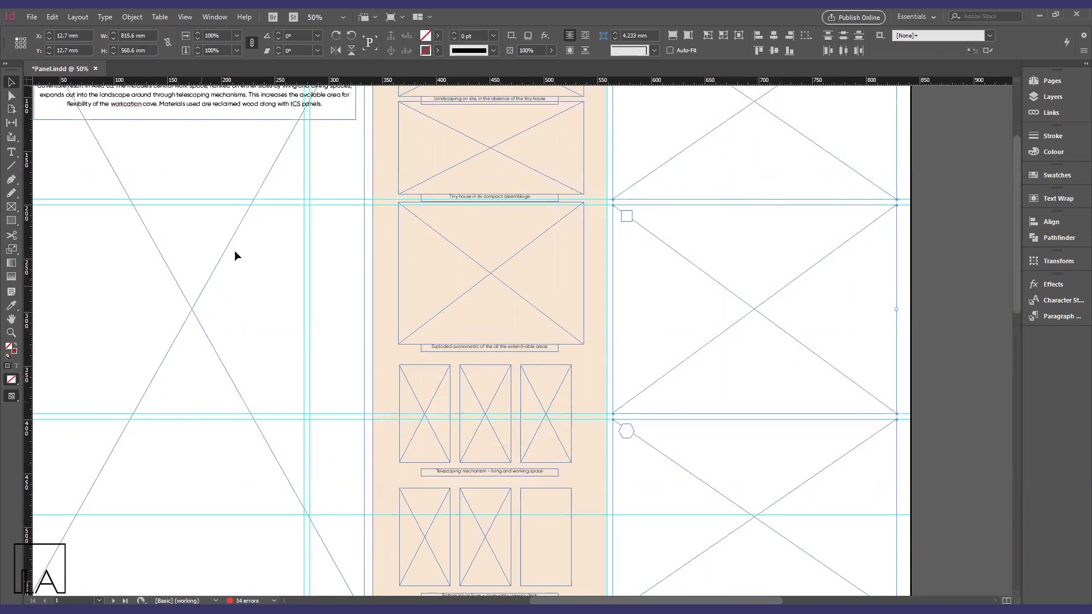
click(438, 50)
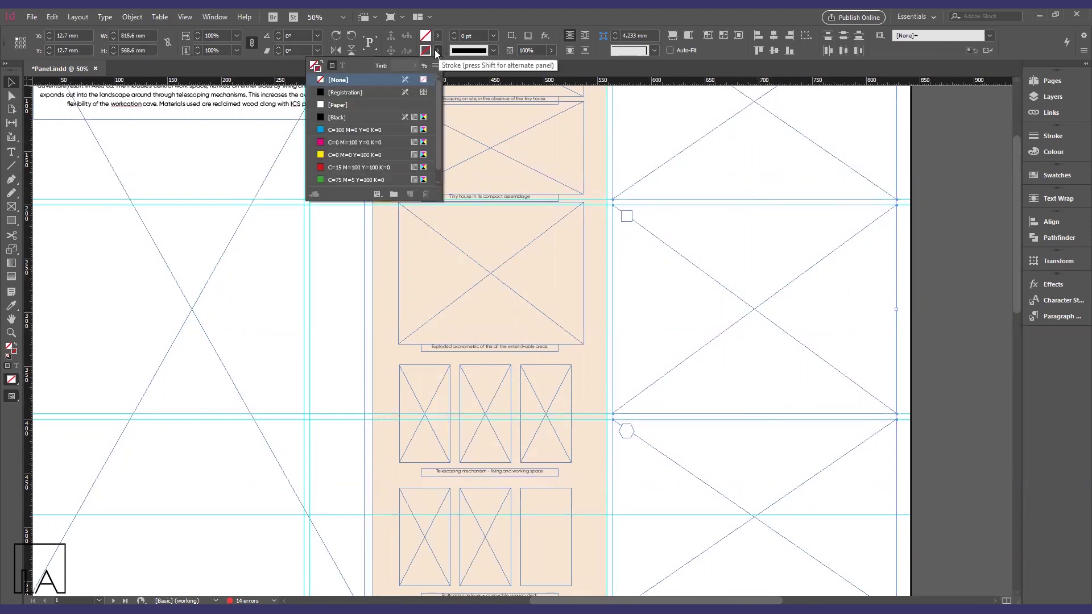
click(351, 92)
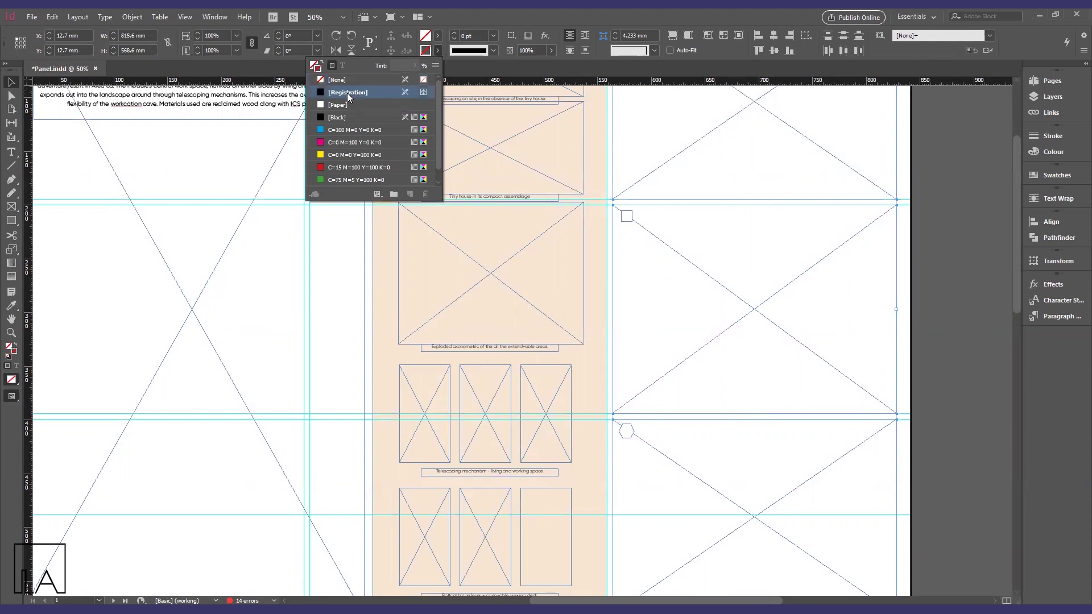
click(968, 321)
Select the three large frames and both rows of small frames in the peach column, ungrouping each row
click(532, 141)
scroll(538, 308, up, 2)
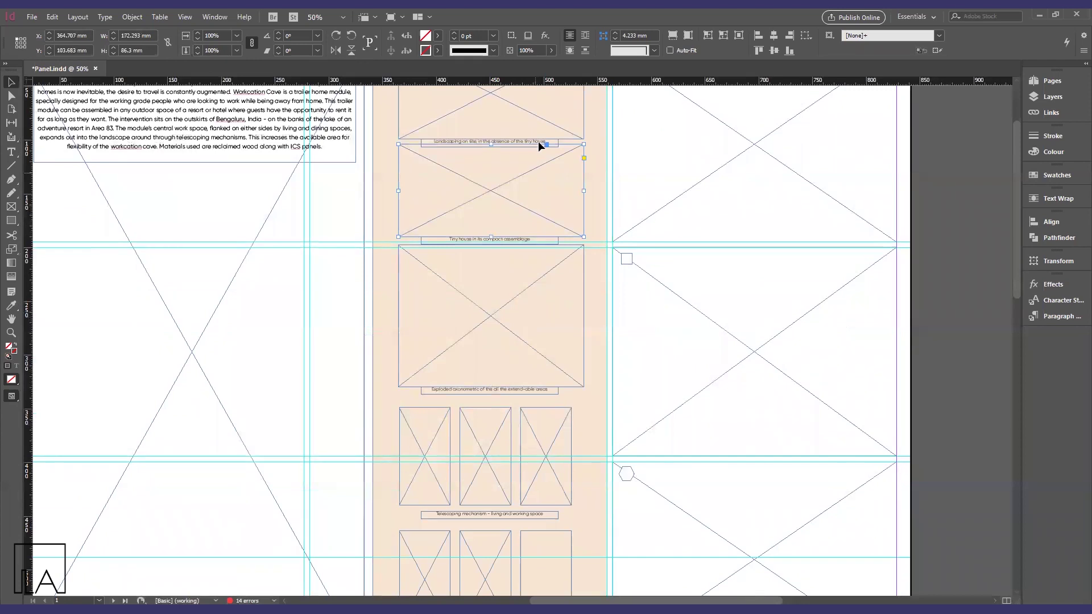
shift+click(527, 335)
shift+click(424, 444)
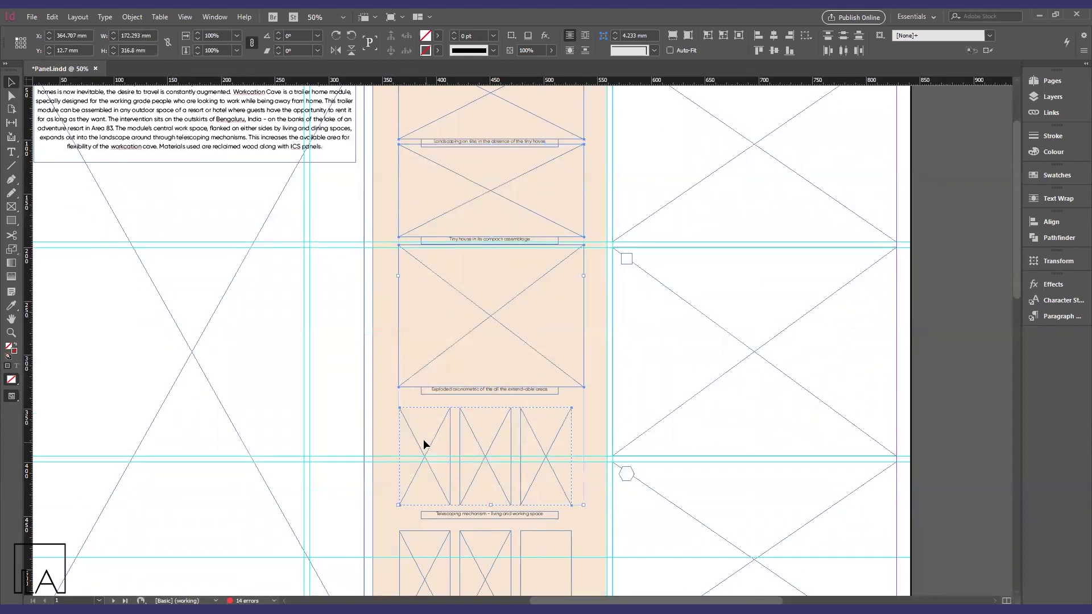
right_click(476, 447)
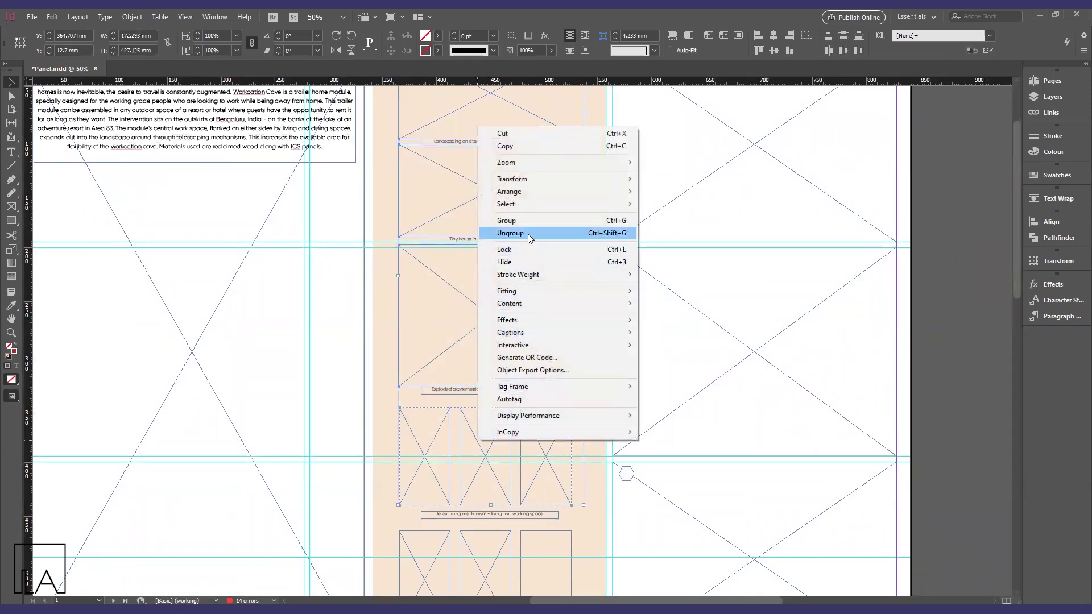
click(506, 233)
scroll(526, 435, down, 3)
shift+click(480, 446)
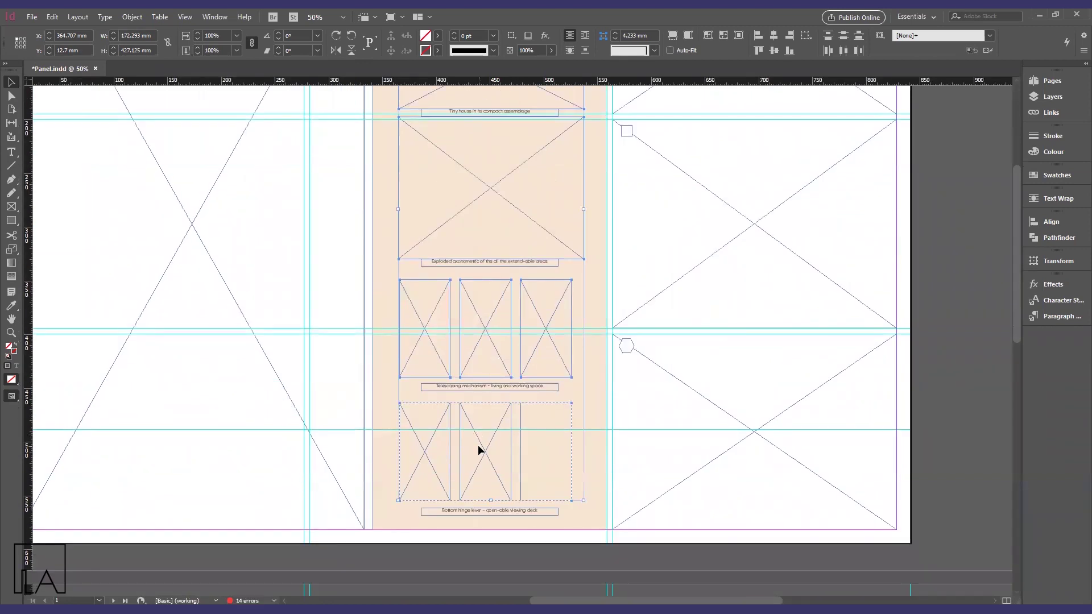
right_click(480, 446)
click(531, 242)
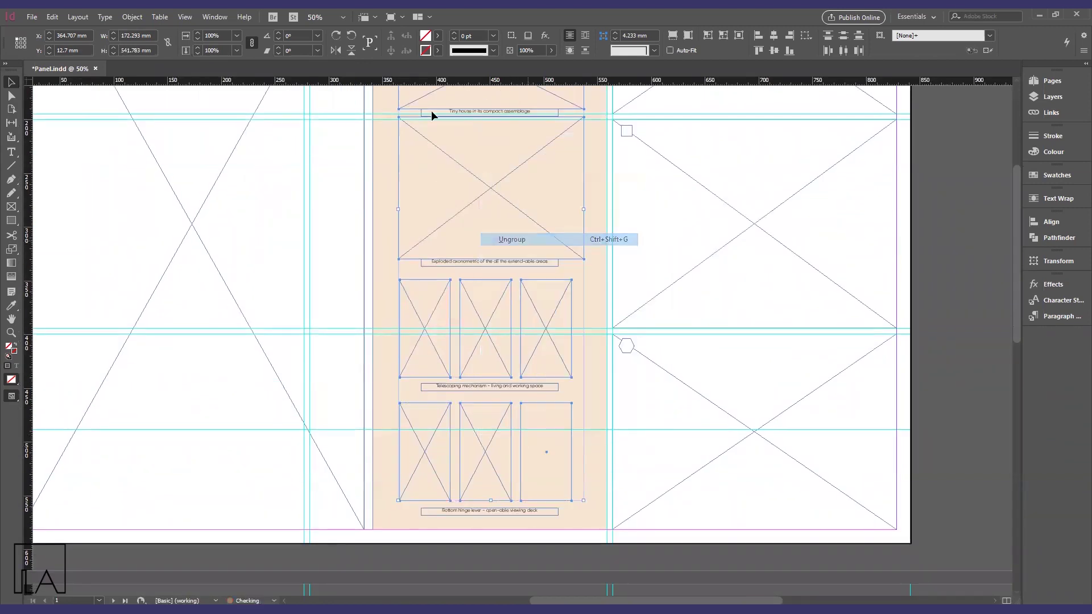
Apply a [Registration] stroke to all the selected drawing frames in the peach column
click(438, 50)
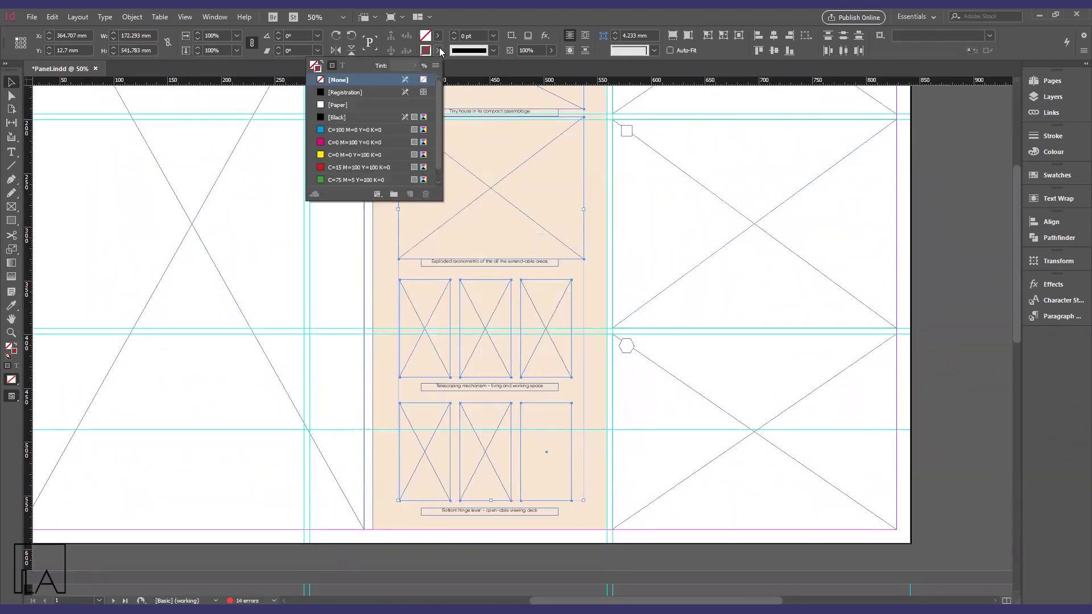
click(335, 93)
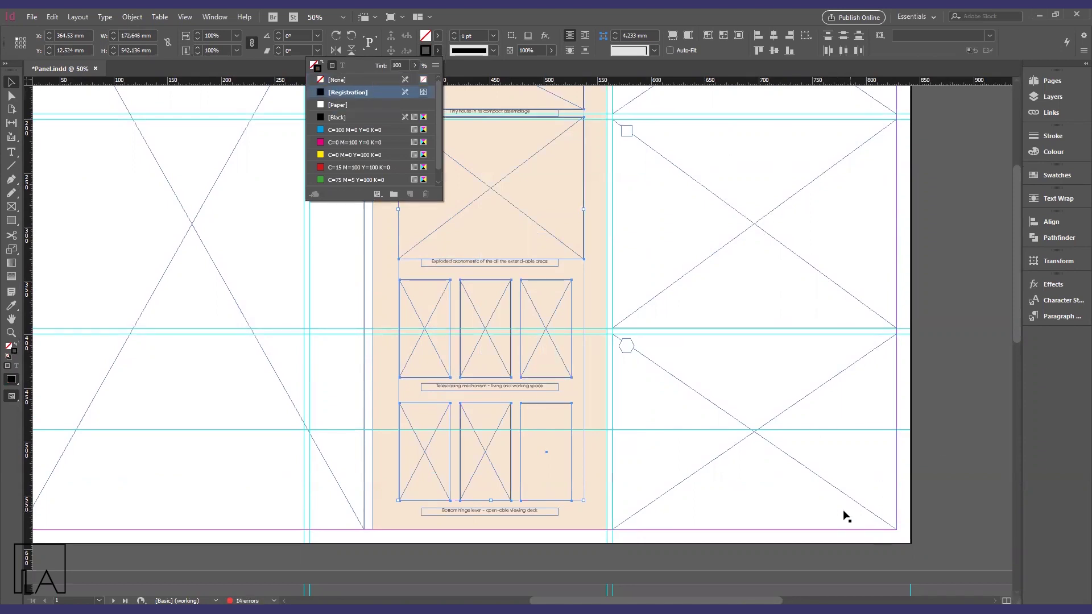
scroll(846, 517, up, 5)
click(972, 255)
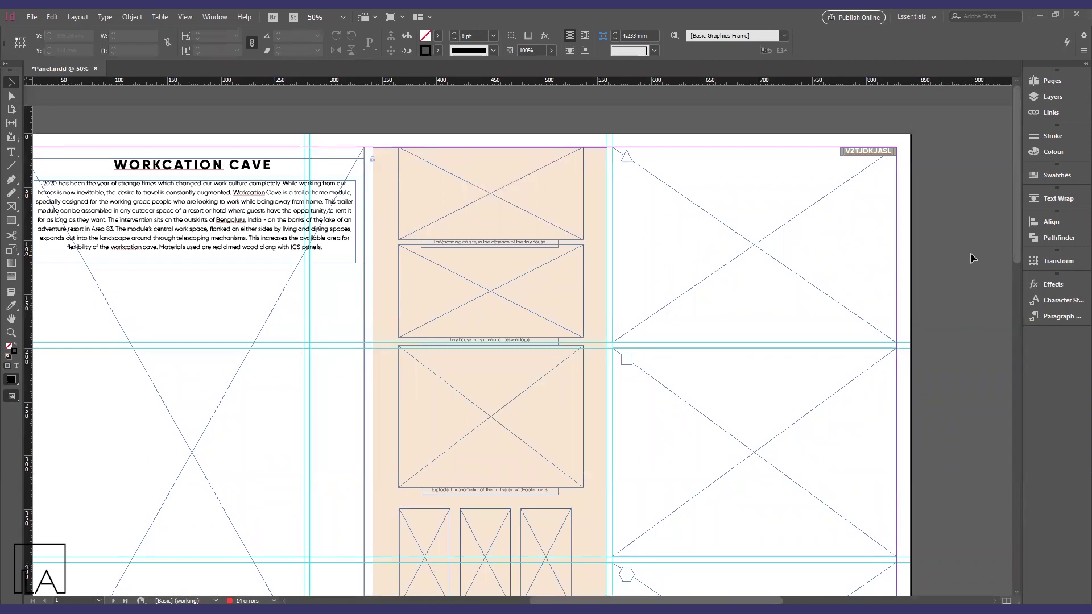
Preview the outlined panel layout in presentation mode, then inspect its image frames in the normal view
key(shift+w)
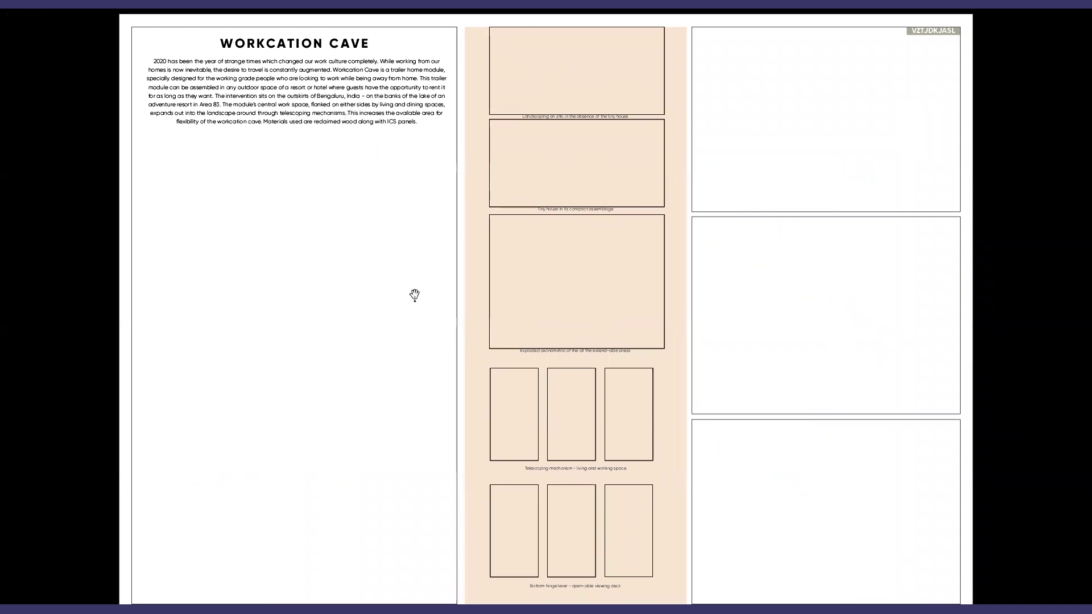
key(Escape)
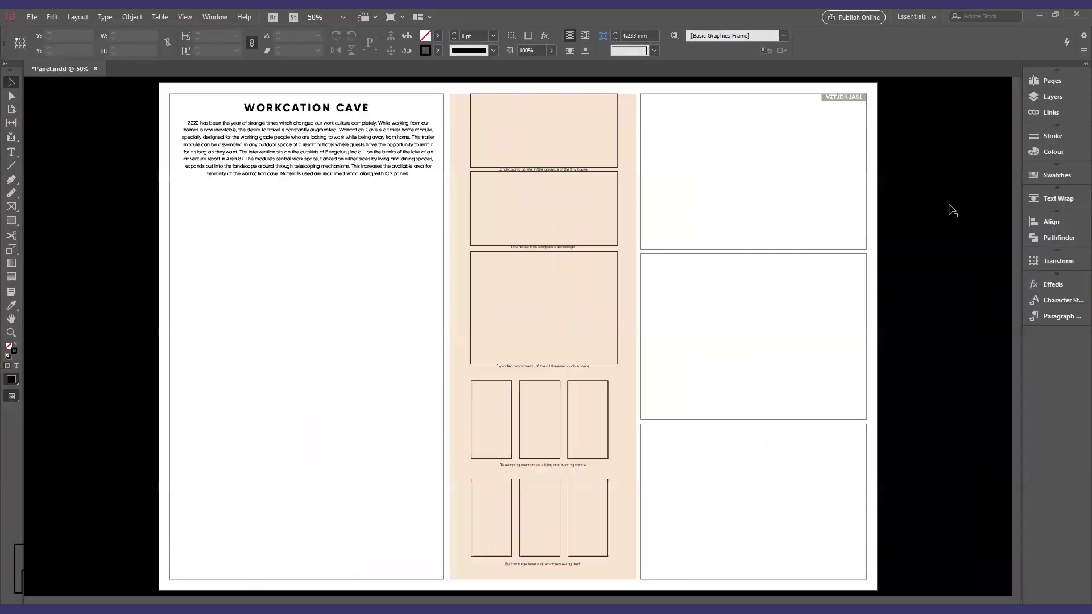
scroll(829, 345, up, 3)
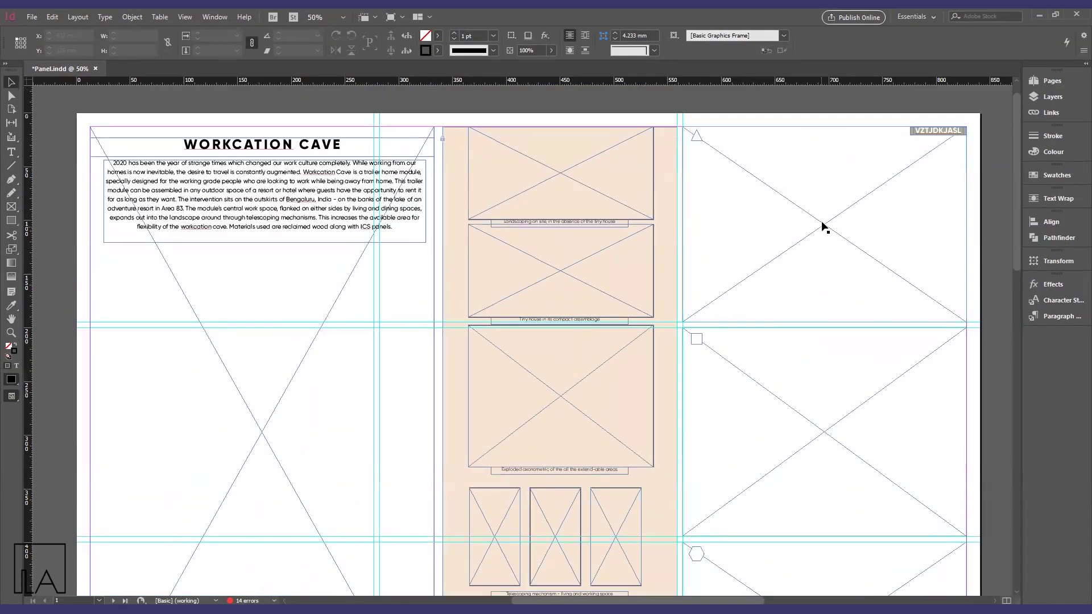
click(328, 358)
click(830, 383)
click(568, 339)
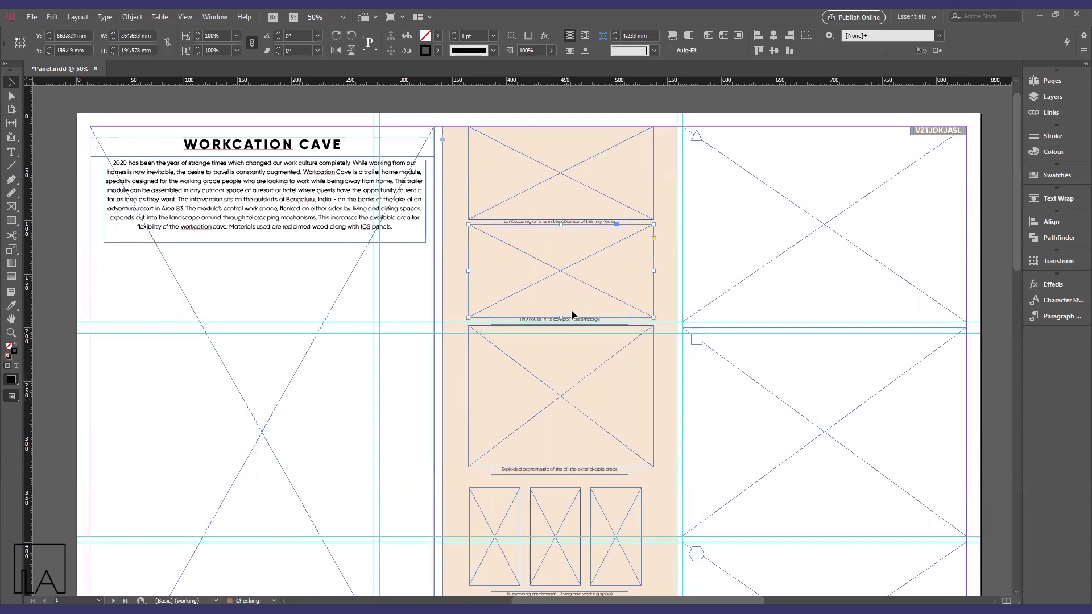
click(548, 173)
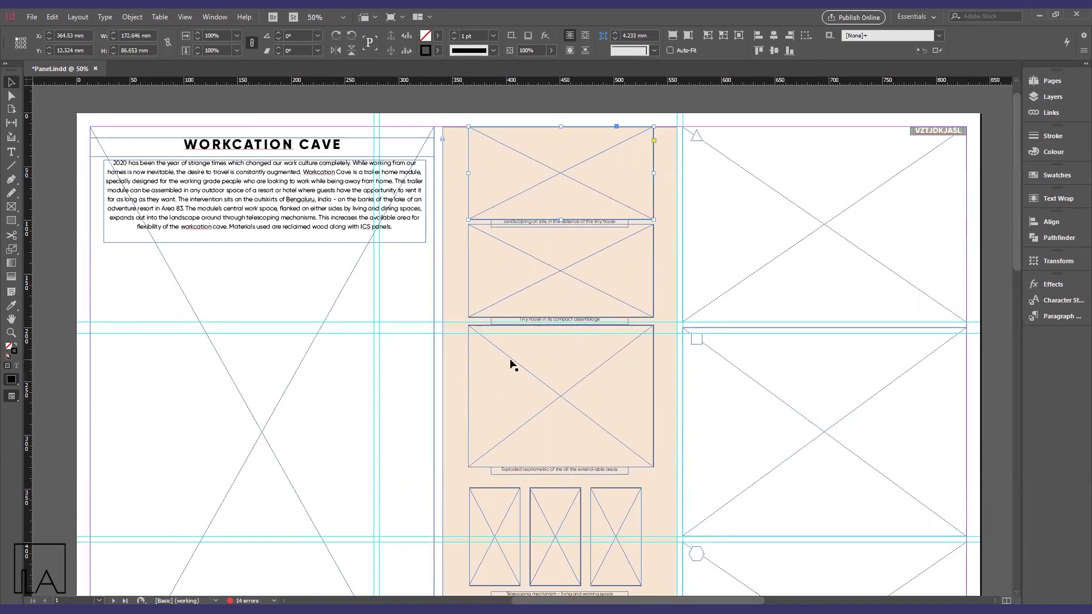
scroll(512, 367, down, 5)
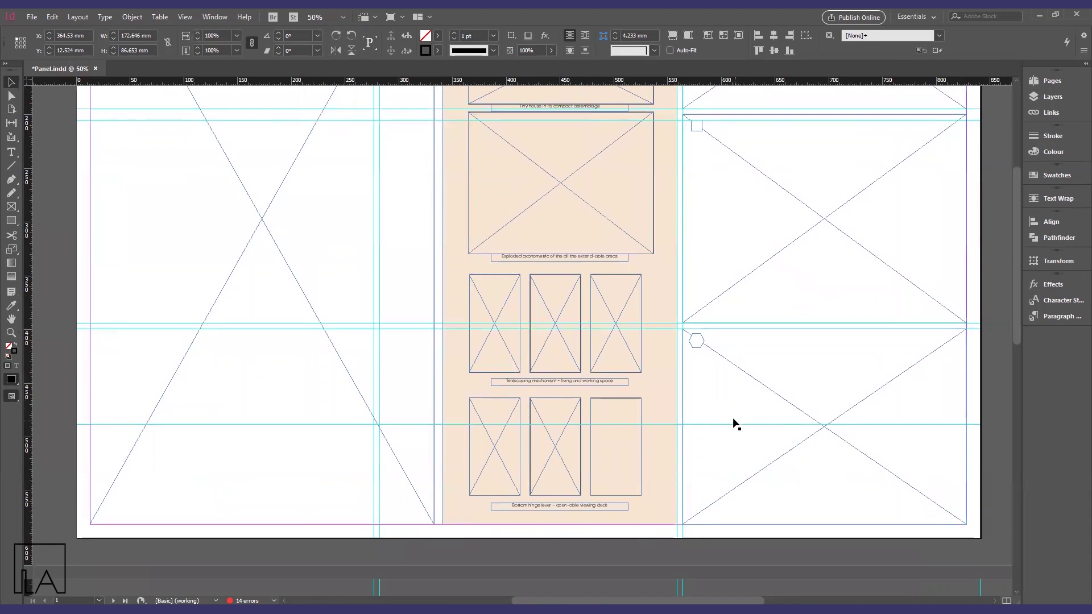
Go to the finished panel on page 2 and preview it in presentation mode
scroll(735, 432, down, 15)
click(993, 310)
key(shift+w)
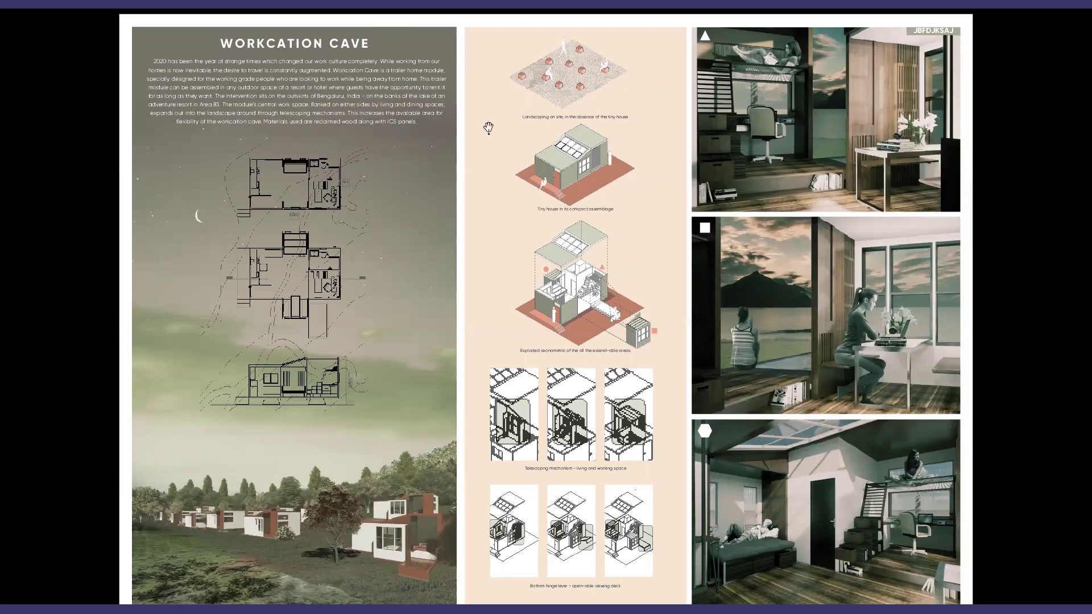
key(Escape)
Examine the floor plans and section over the night-sky background of the finished panel up close
scroll(147, 375, up, 3)
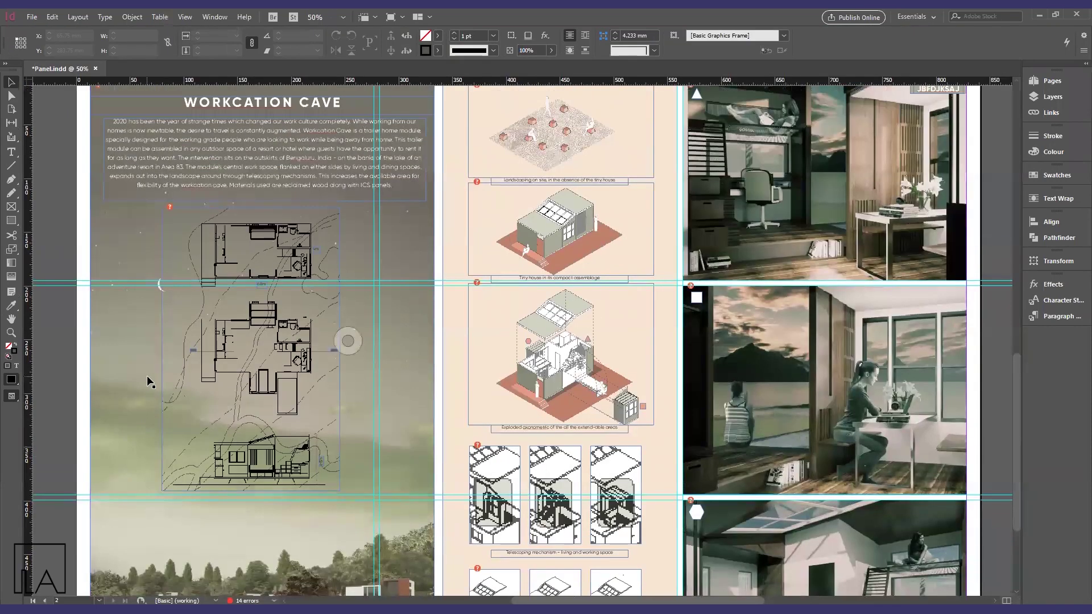
scroll(272, 373, down, 3)
scroll(228, 346, up, 4)
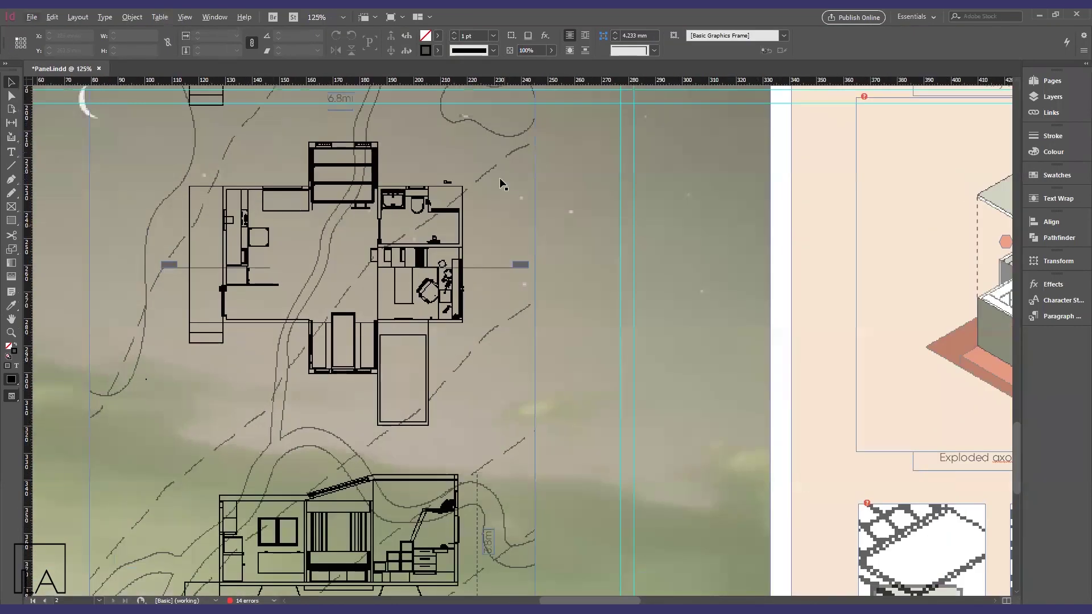
scroll(748, 347, down, 1)
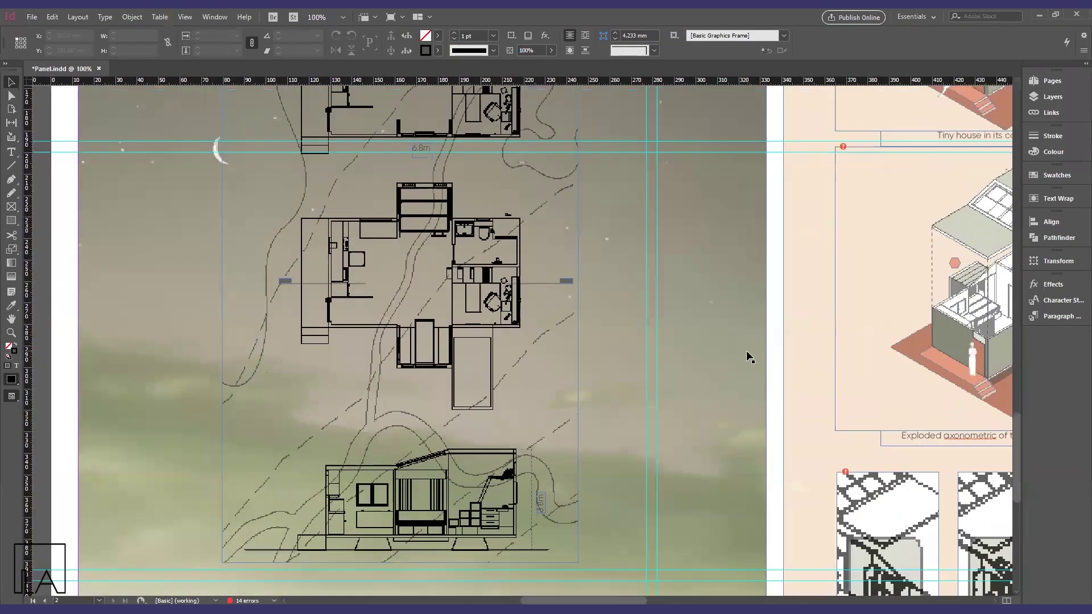
Review how the background image with plans, the axonometric drawings and the interior renders sit together on the finished panel on page 2
click(649, 322)
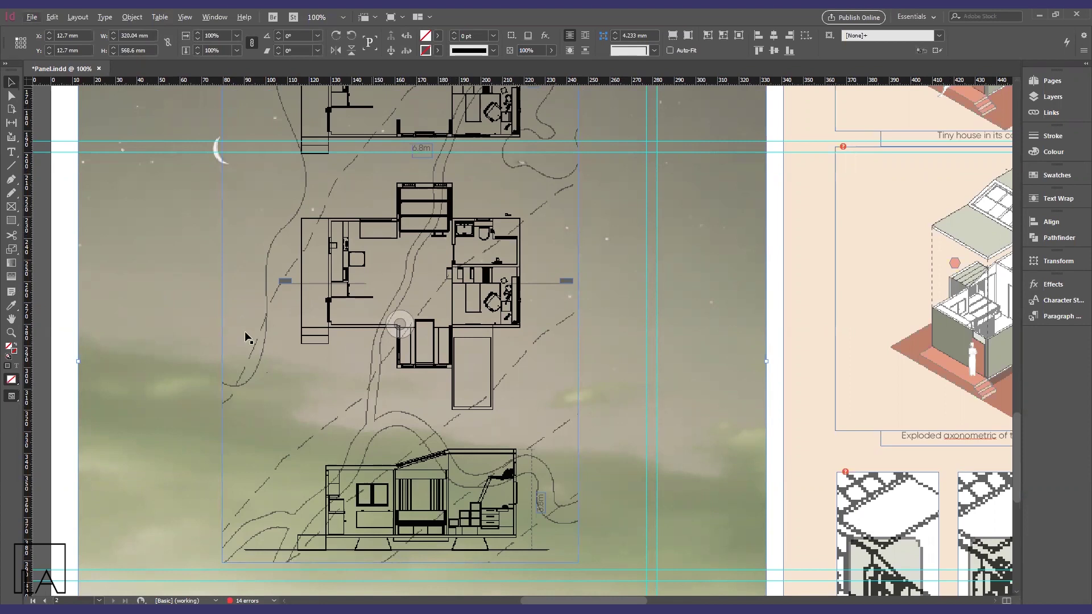
scroll(213, 364, down, 2)
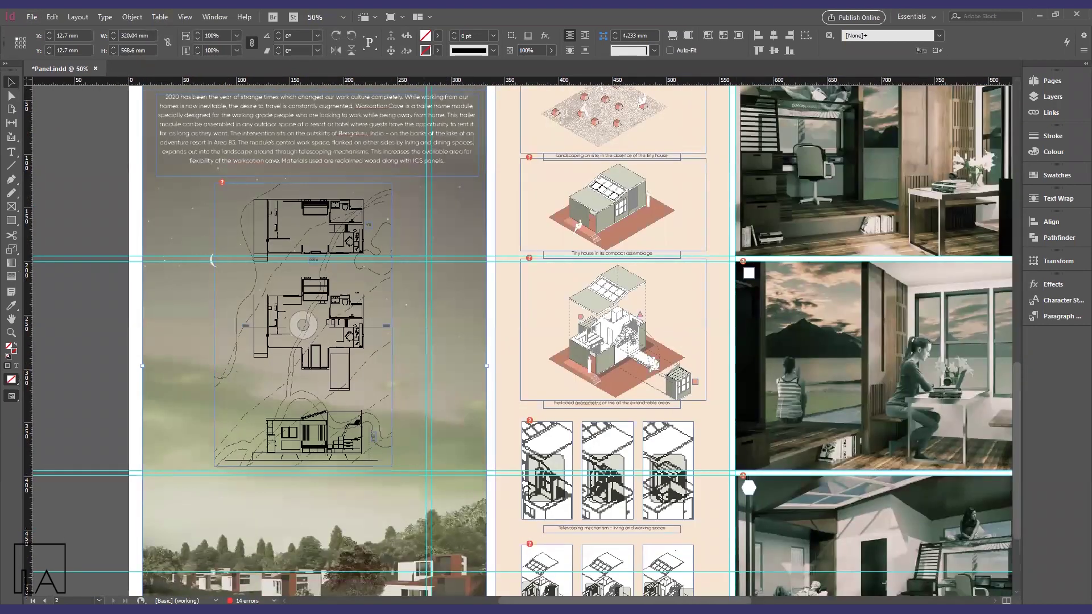
scroll(524, 341, right, 3)
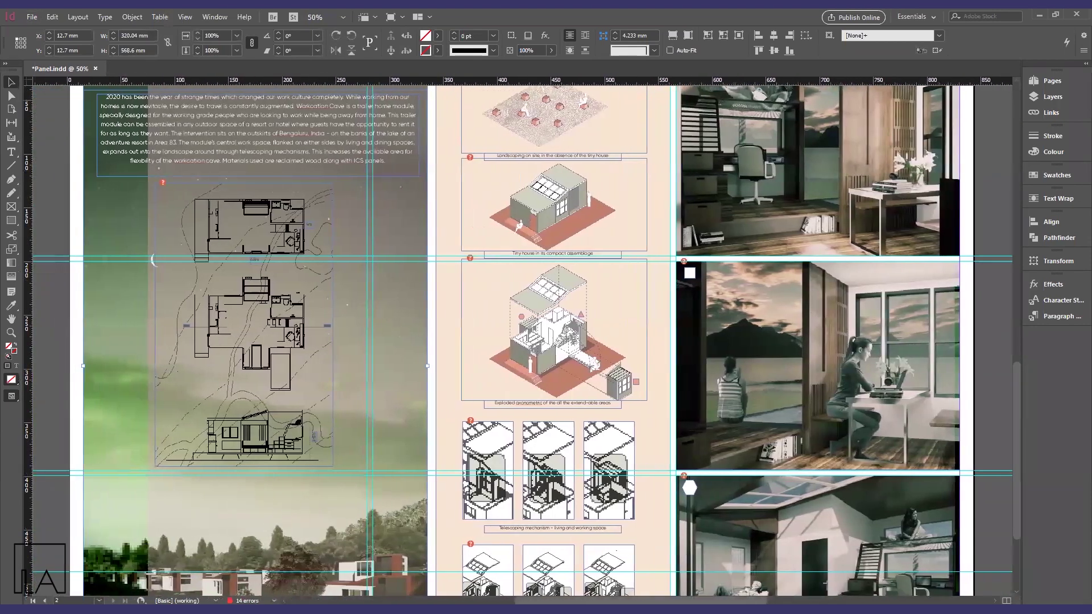
scroll(551, 359, down, 2)
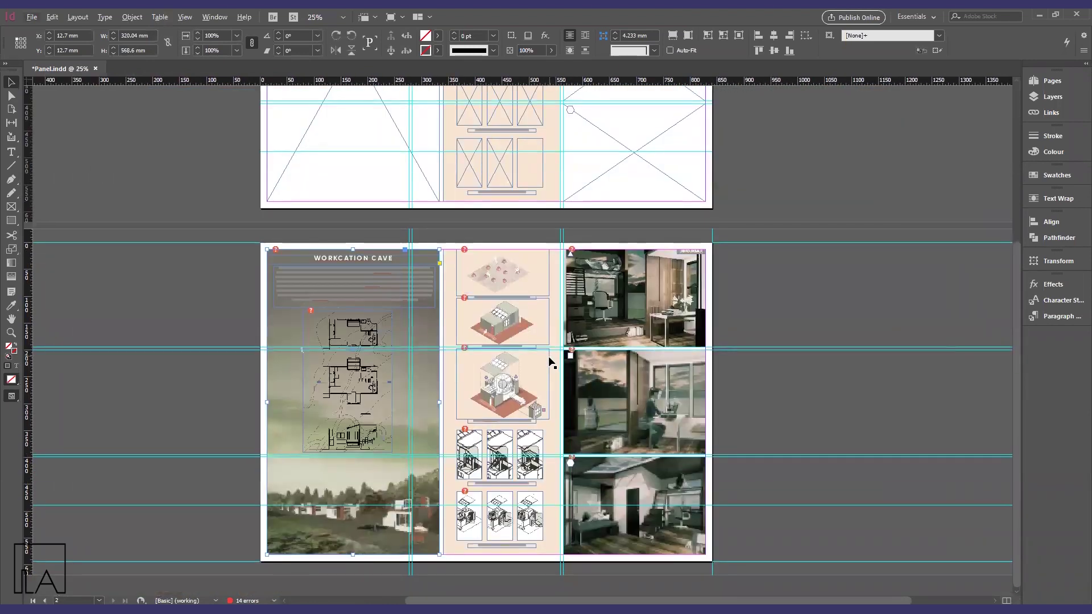
scroll(441, 401, up, 2)
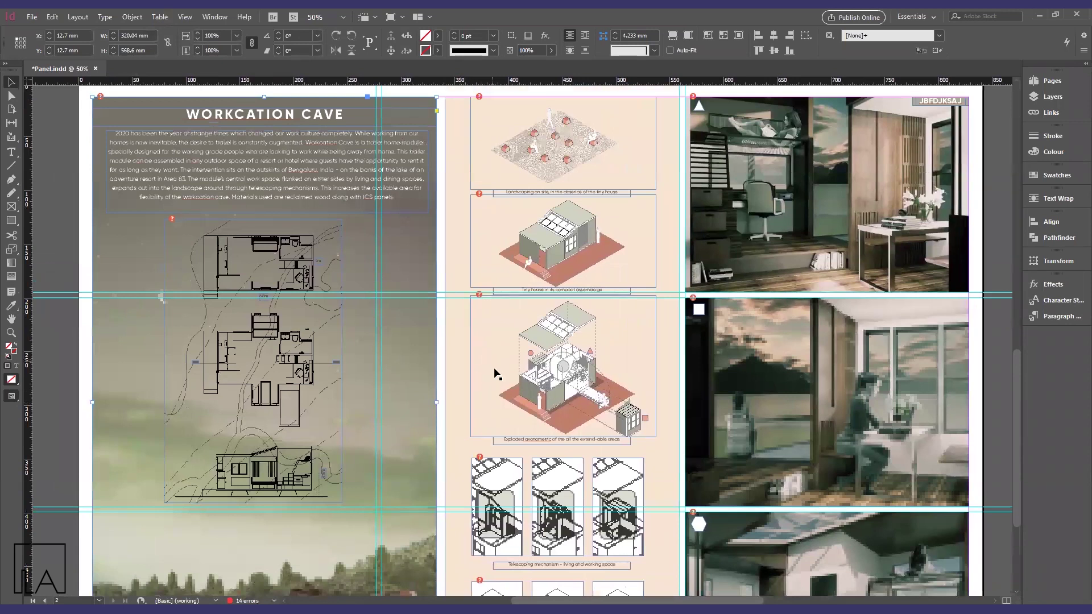
scroll(513, 407, up, 1)
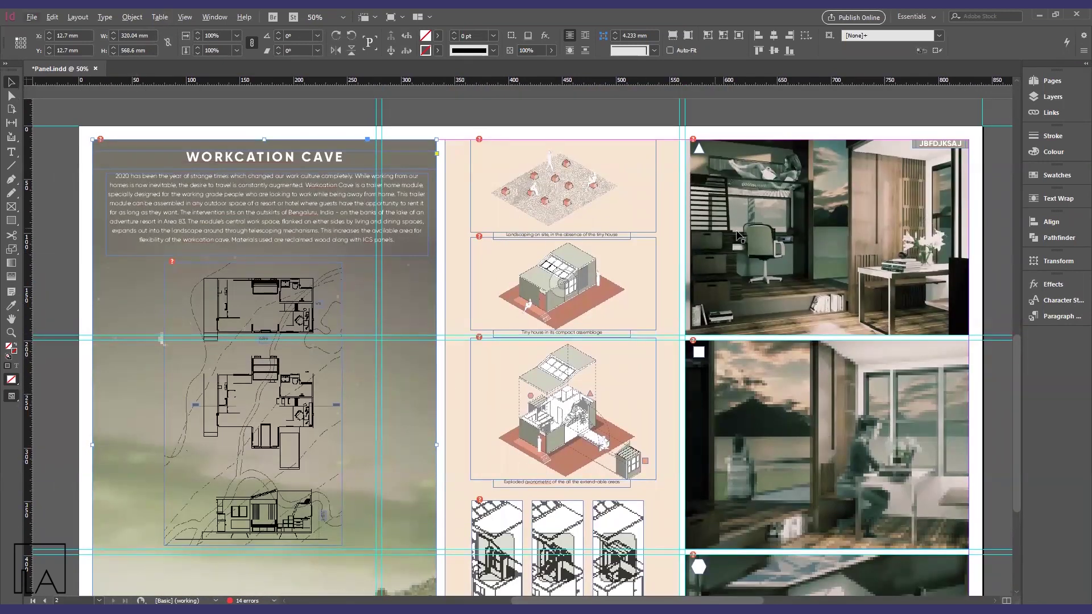
Return to the empty layout on page 1 and inspect its render frames and the large and small drawing frames in the peach column
scroll(500, 284, down, 2)
scroll(504, 310, up, 3)
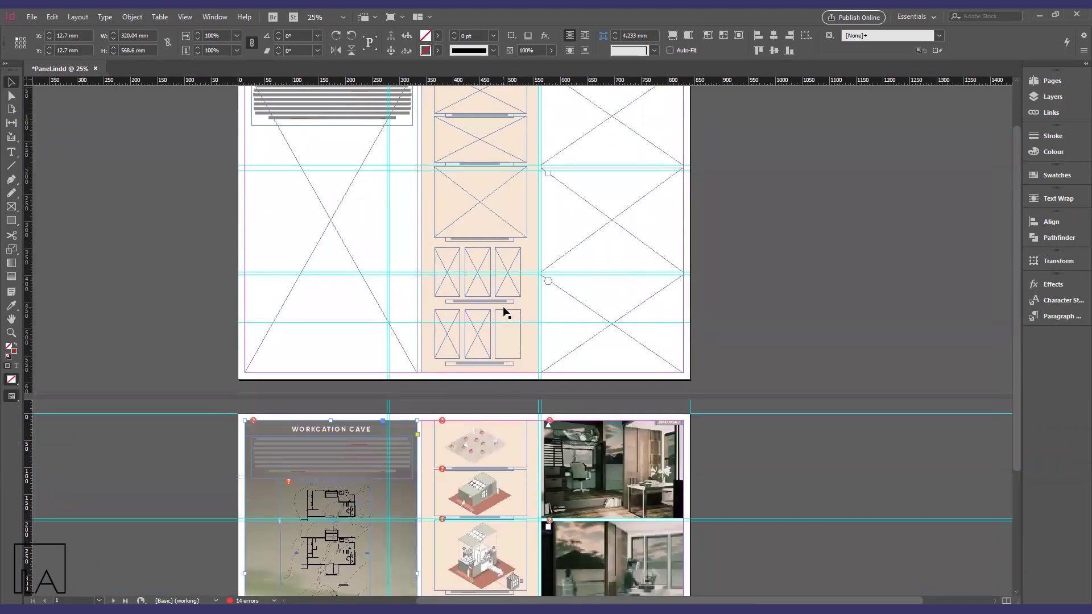
scroll(419, 170, up, 2)
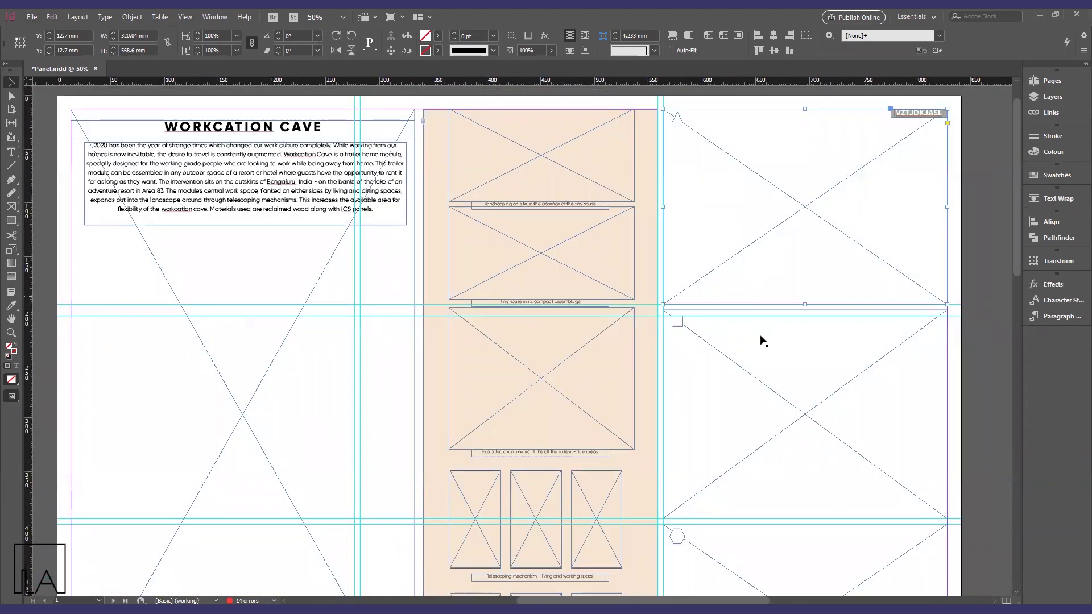
click(761, 562)
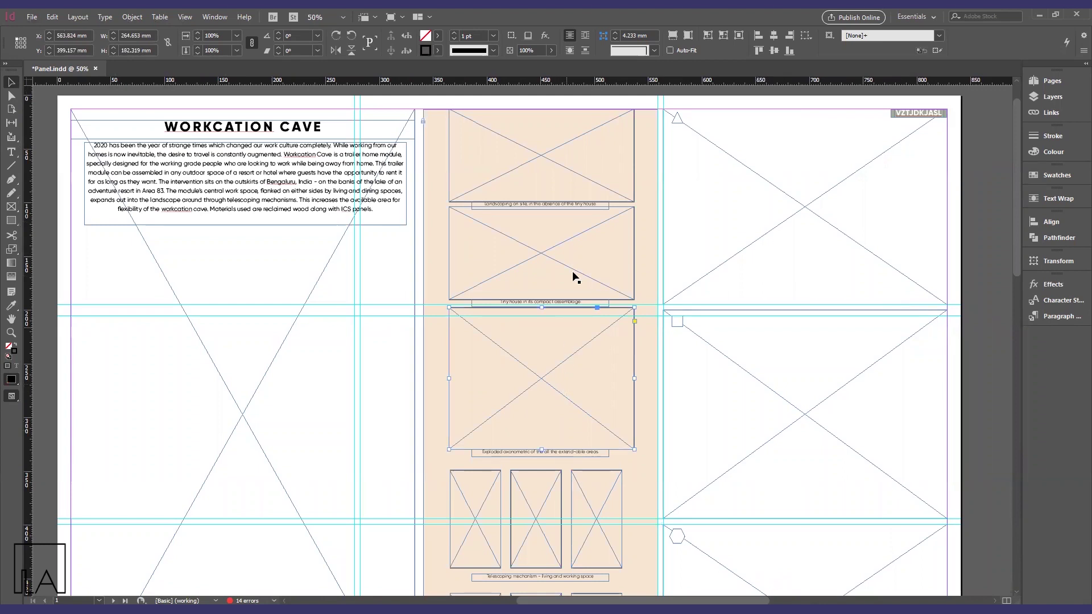
click(575, 165)
click(533, 508)
click(470, 504)
click(577, 523)
click(993, 283)
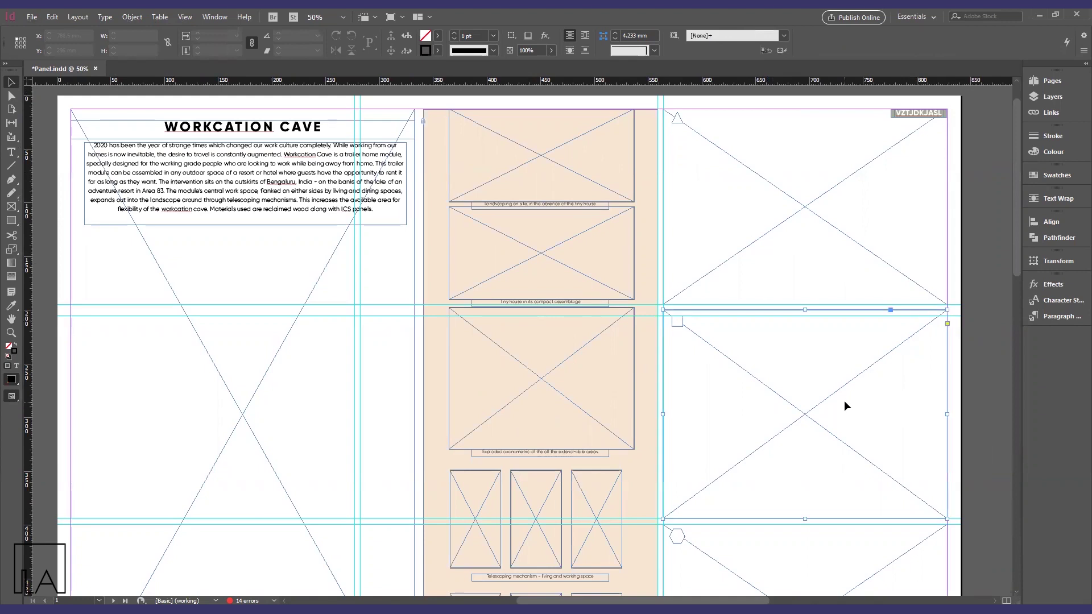
Compare the render frames with the uppermost and largest drawing frames in the peach column, then clear the selection
click(787, 586)
click(827, 215)
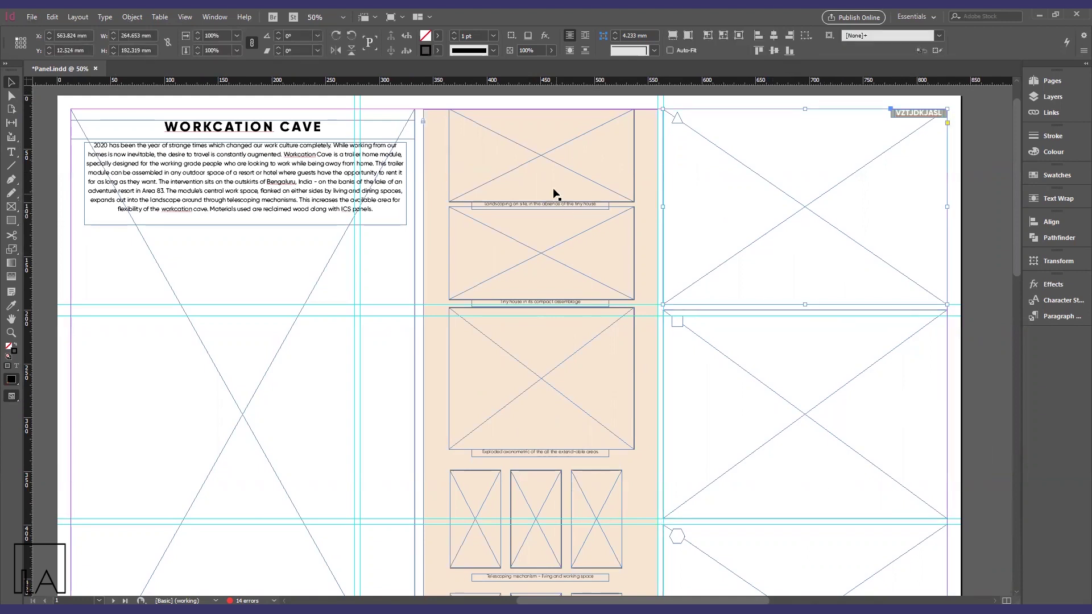
click(540, 160)
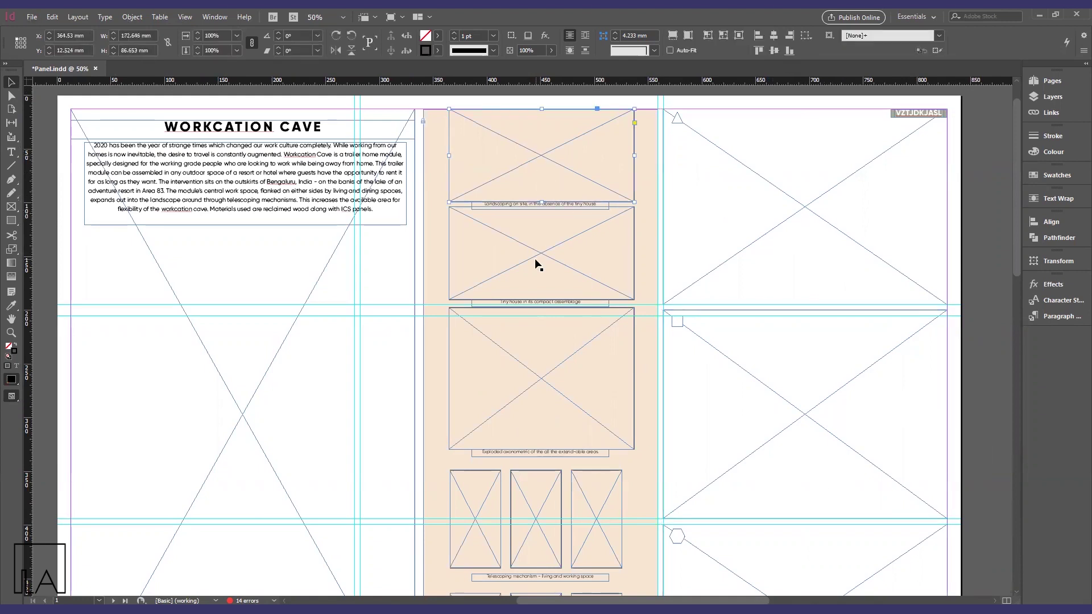
click(546, 383)
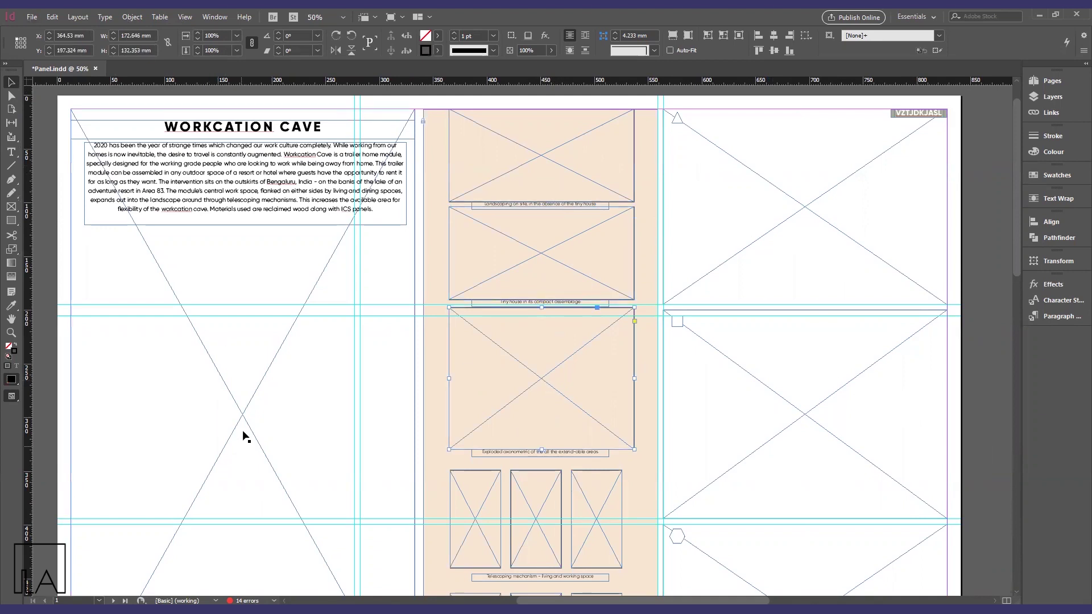
click(989, 361)
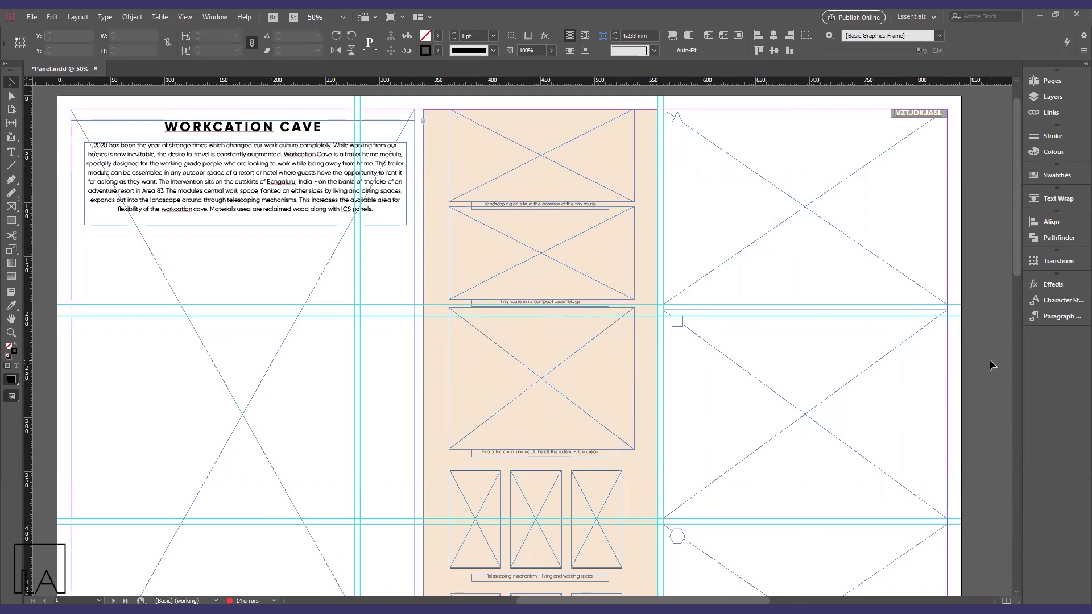